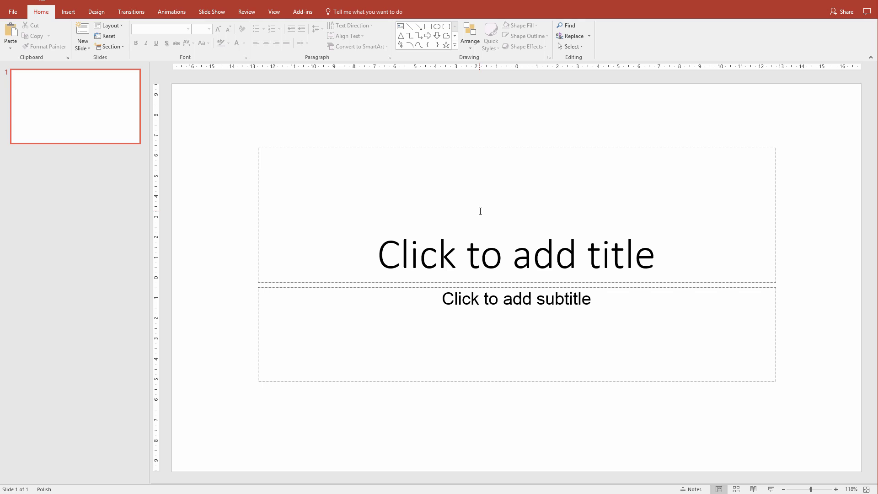
# Step: Zoom the view out so the whole blank title slide is visible
pyautogui.keyDown('ctrl'); pyautogui.scroll(-2, 479, 210); pyautogui.keyUp('ctrl')
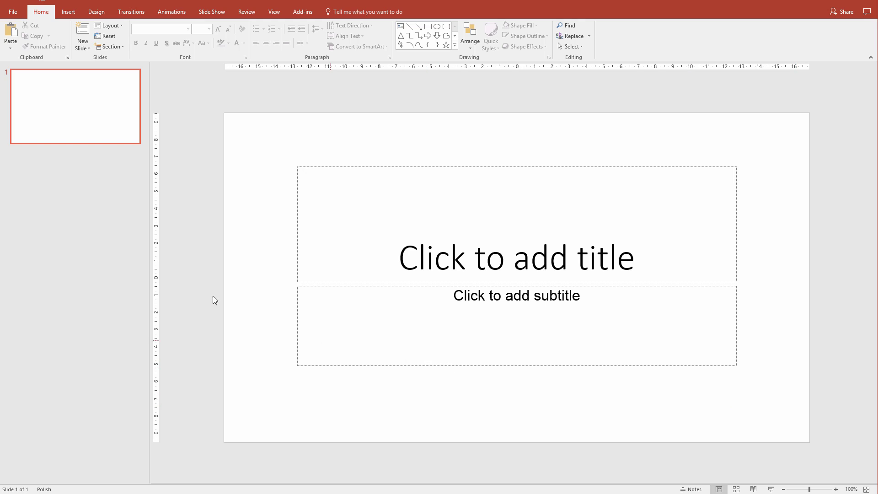
# Step: Set a custom slide size of 20 cm width by 20 cm height
pyautogui.click(96, 11)
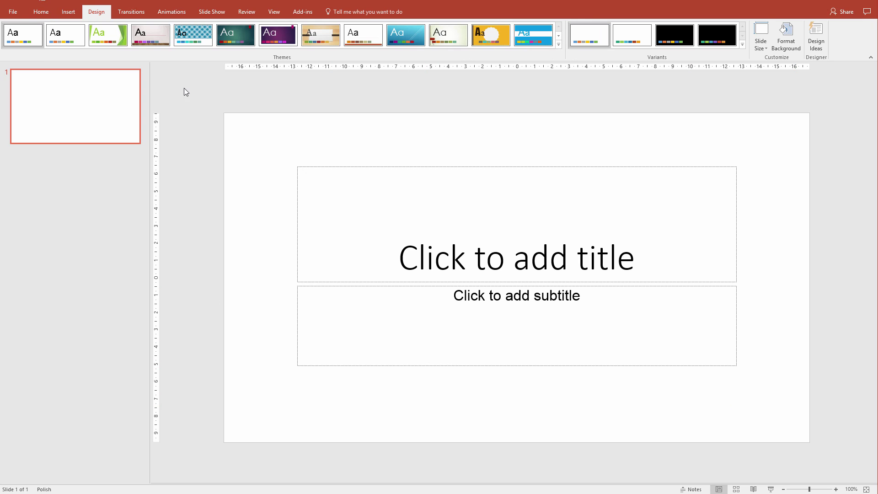
pyautogui.click(761, 45)
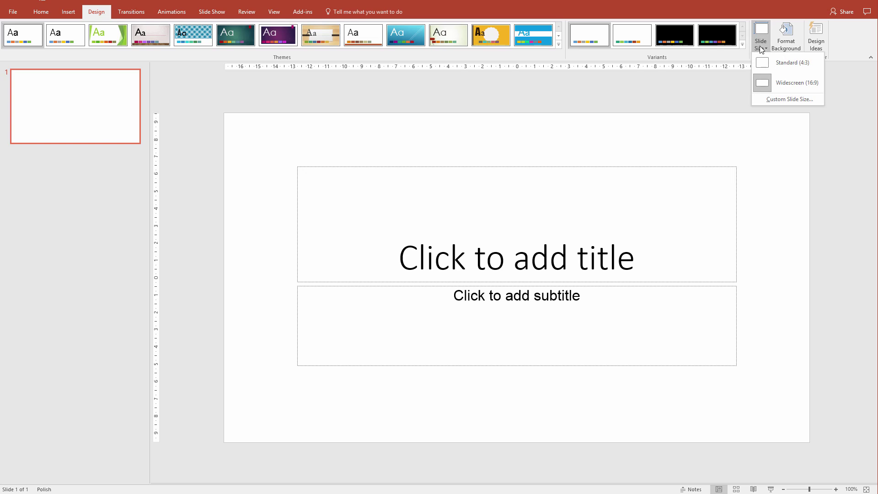
pyautogui.click(773, 97)
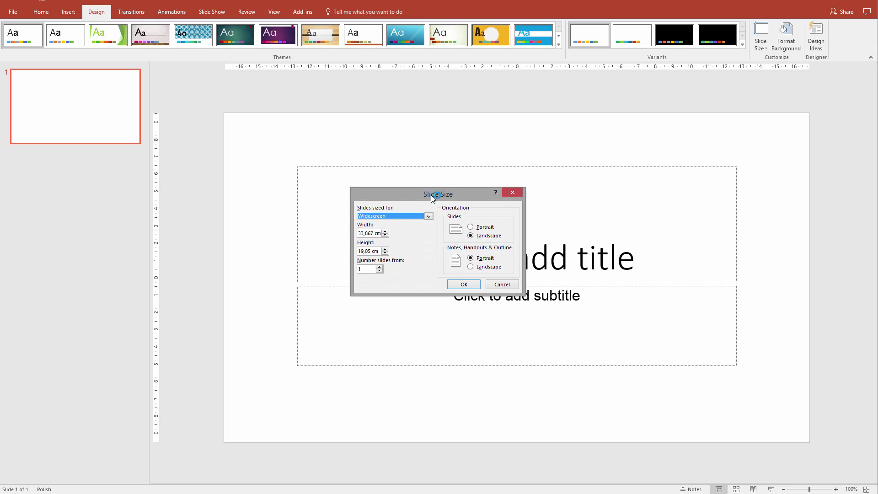
pyautogui.press('Tab')
pyautogui.write('20')
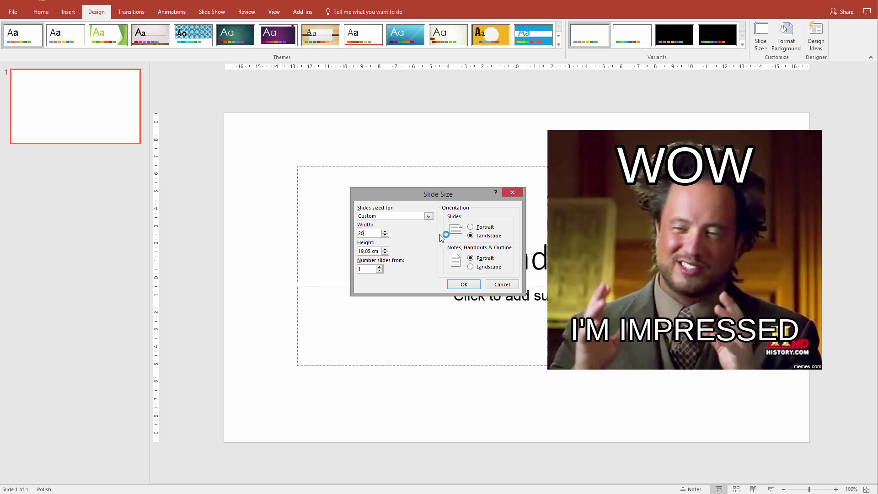
pyautogui.press('Tab')
pyautogui.write('2')
pyautogui.press('Tab')
pyautogui.click(476, 284)
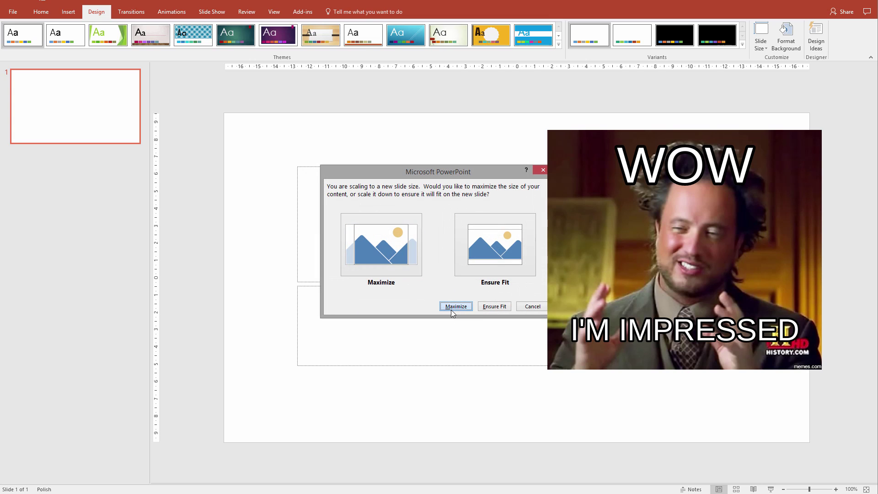
# Step: Maximize content for the square slide, copy the Eminem quote from BrainyQuote, and select the title placeholder
pyautogui.click(455, 306)
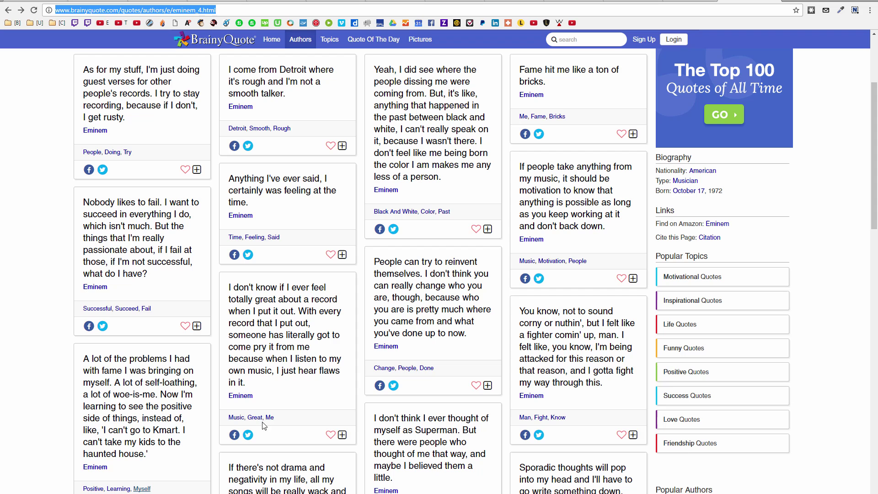
pyautogui.click(249, 200)
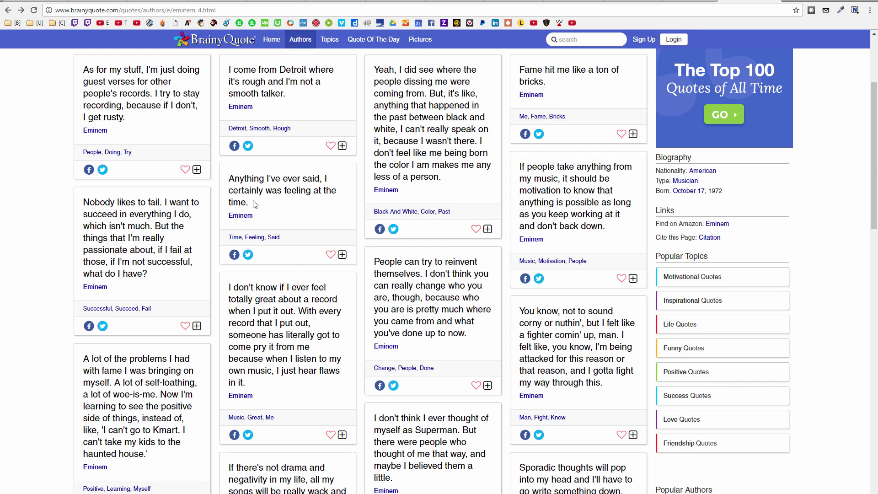
pyautogui.tripleClick(255, 204)
pyautogui.click(264, 240)
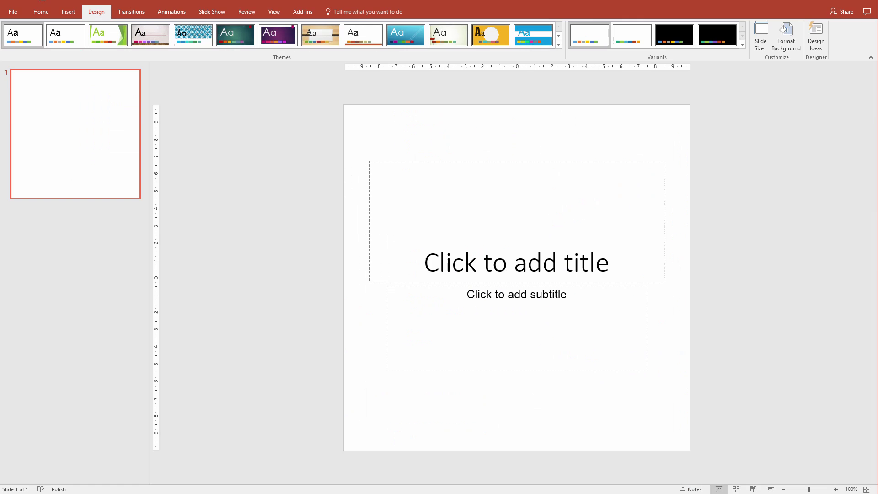
pyautogui.click(472, 233)
# Step: Paste the quote into the title, delete its 'Read more at' link, and type 'Eminem' as subtitle
pyautogui.write("Anything I've ever said, I certainly was feeling at the time. Read more at: http://www.brainyquote.com/quotes/authors/e/eminem_4.html")
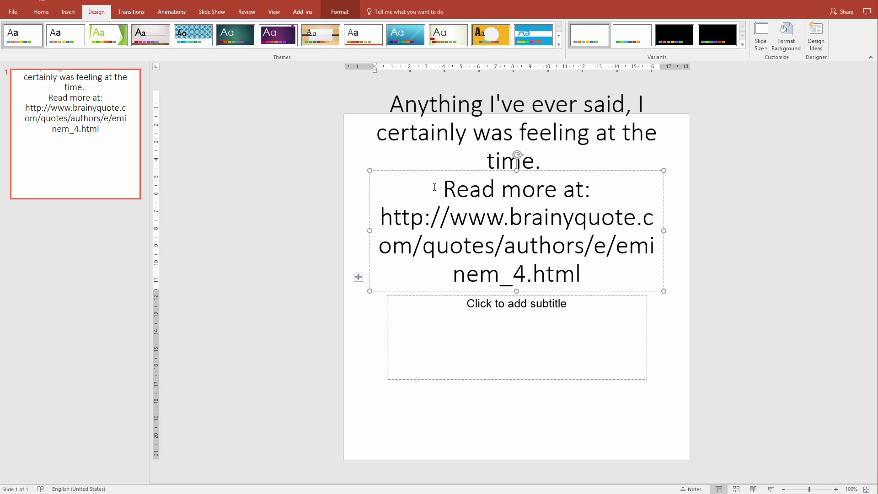
pyautogui.moveTo(447, 186); pyautogui.dragTo(599, 269)
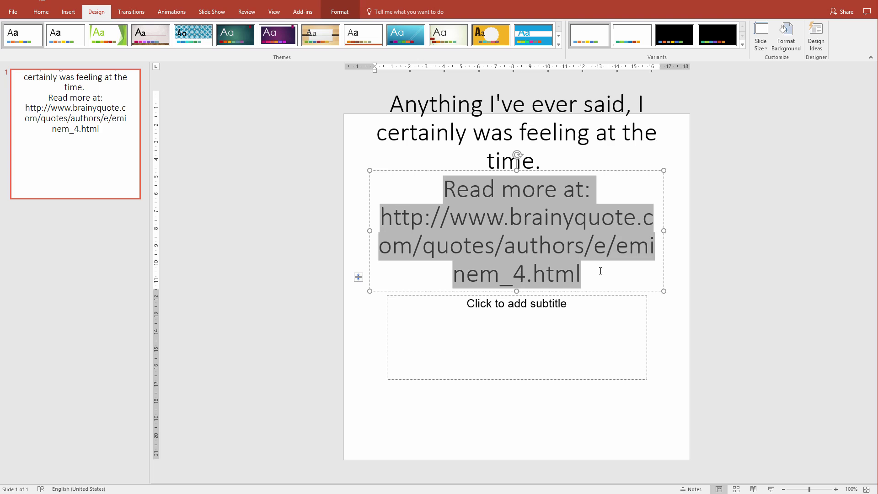
pyautogui.press('BackSpace')
pyautogui.press('BackSpace')
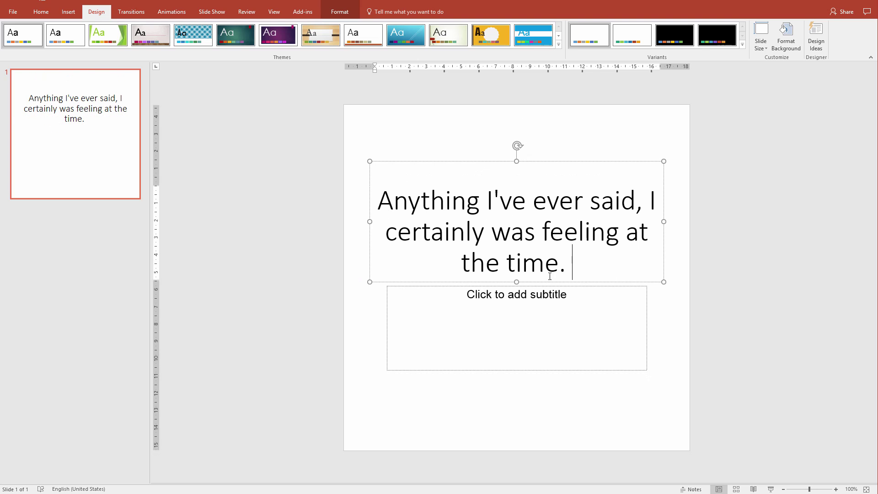
pyautogui.click(503, 297)
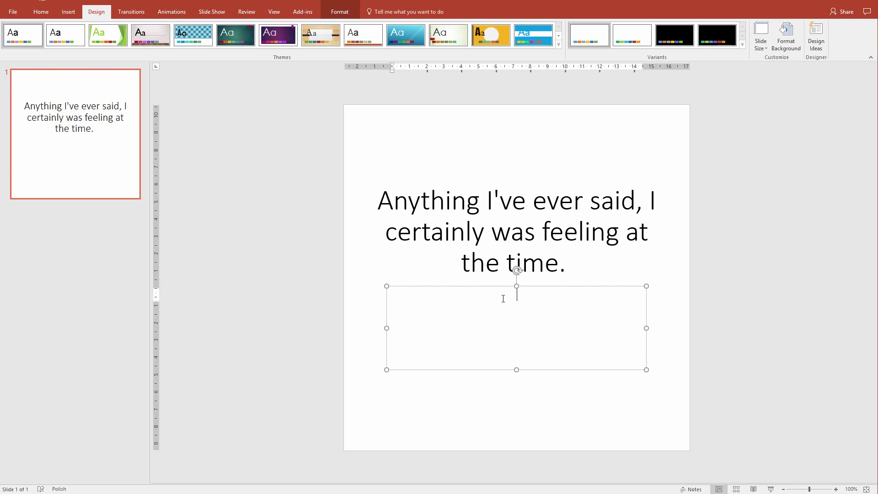
pyautogui.write('Eminem')
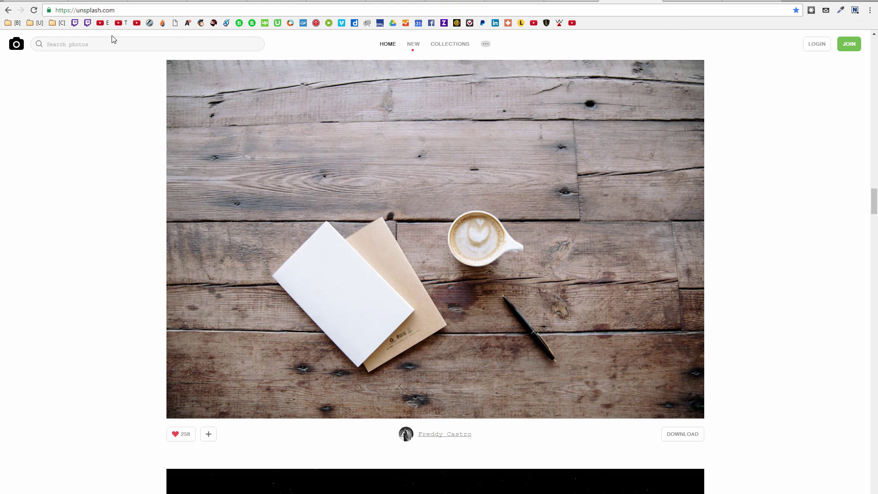
# Step: Open the wood-desk coffee photo full size on Unsplash and copy the image
pyautogui.click(305, 214)
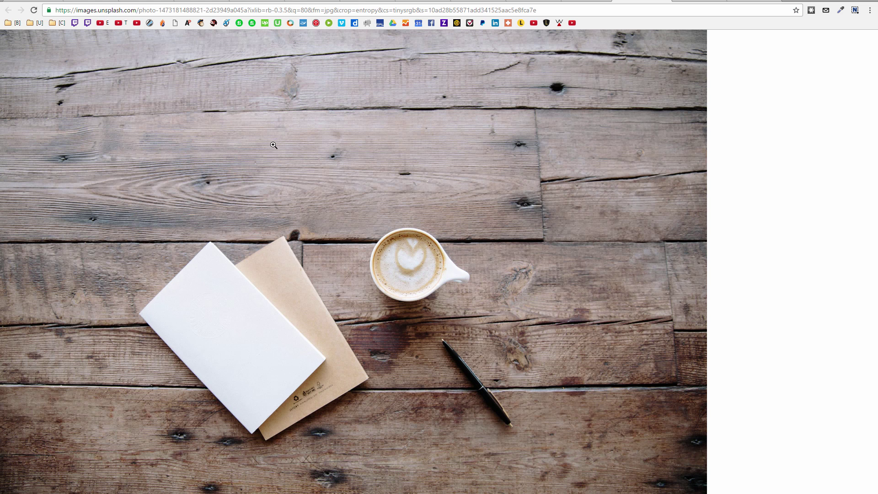
pyautogui.rightClick(315, 169)
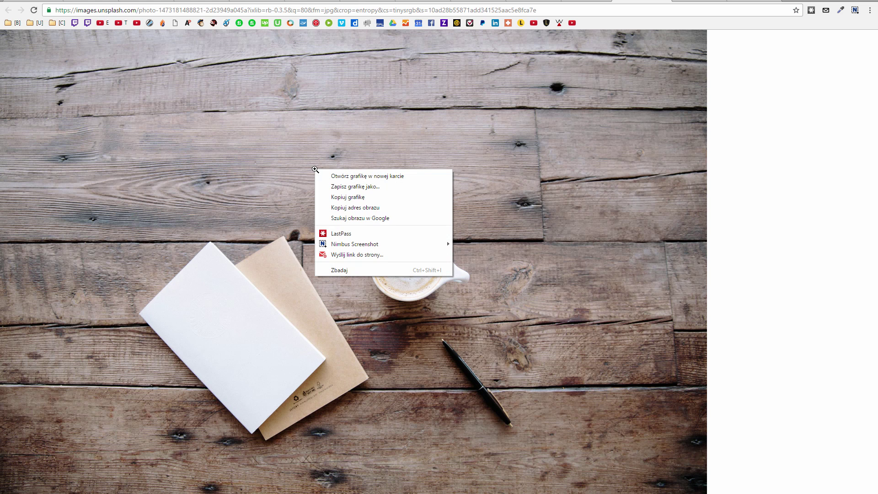
pyautogui.click(366, 200)
pyautogui.hotkey('alt', 'Tab')
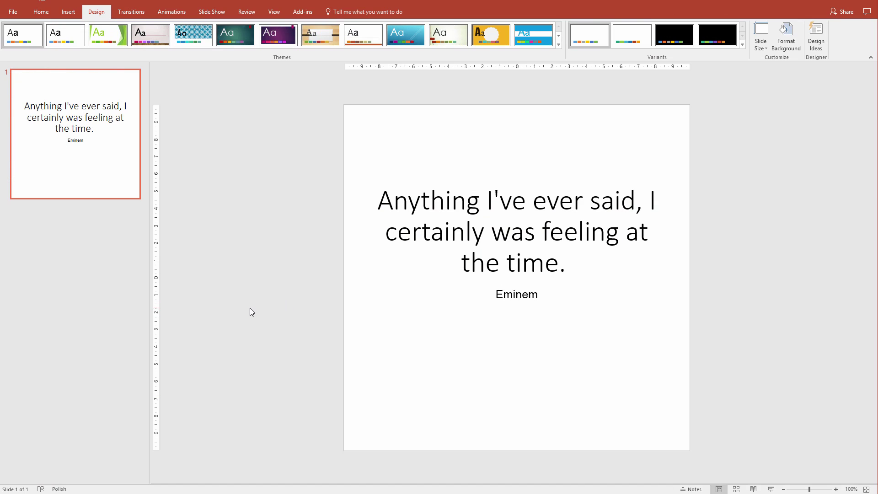
# Step: Paste the coffee photo, stretch it over the whole slide, send it to back, and select the text
pyautogui.hotkey('ctrl', 'v')
pyautogui.moveTo(402, 290); pyautogui.dragTo(375, 232)
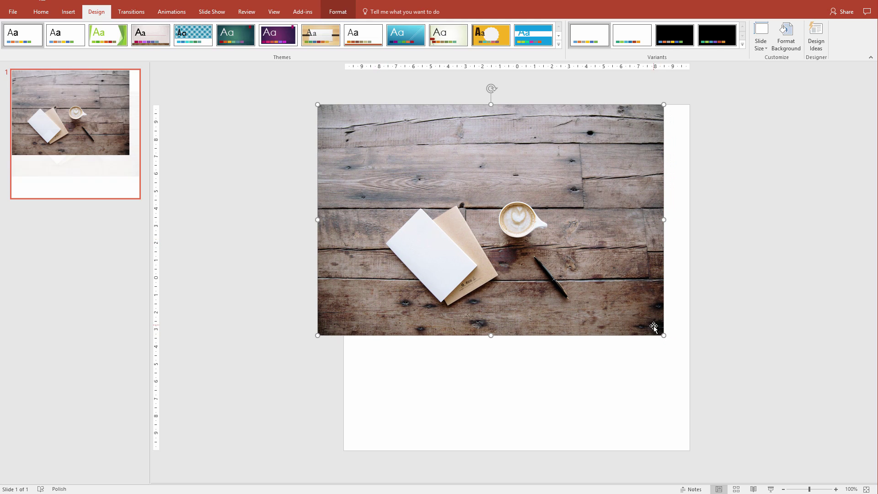
pyautogui.moveTo(663, 336); pyautogui.dragTo(795, 446)
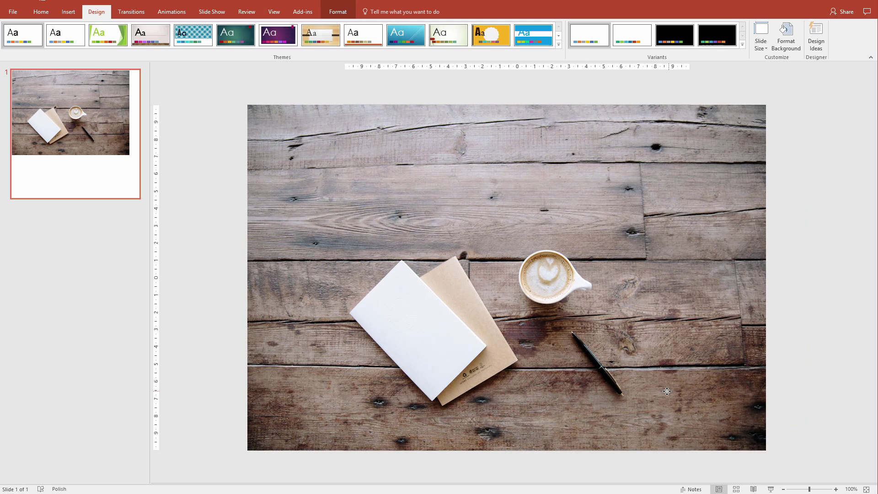
pyautogui.moveTo(666, 390); pyautogui.dragTo(665, 391)
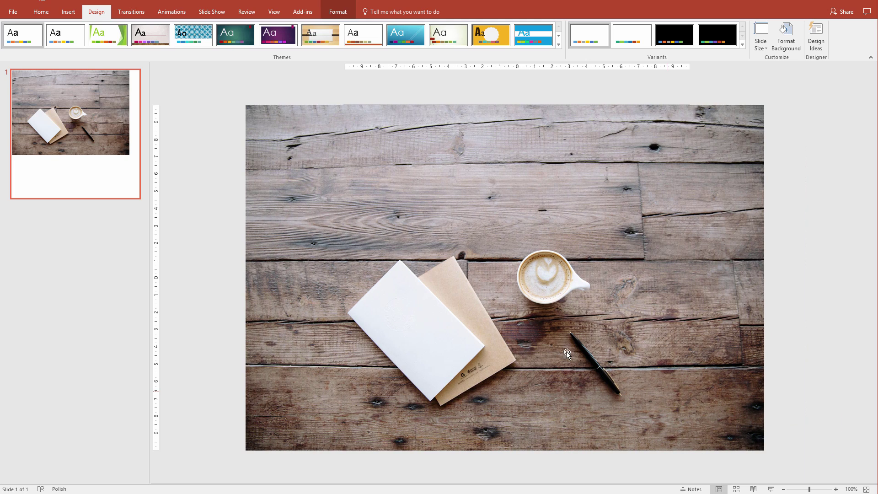
pyautogui.rightClick(488, 306)
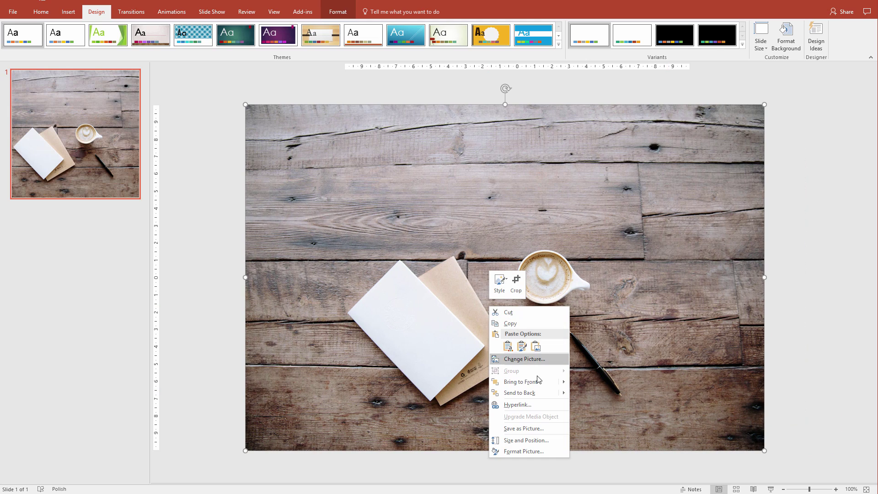
pyautogui.click(524, 396)
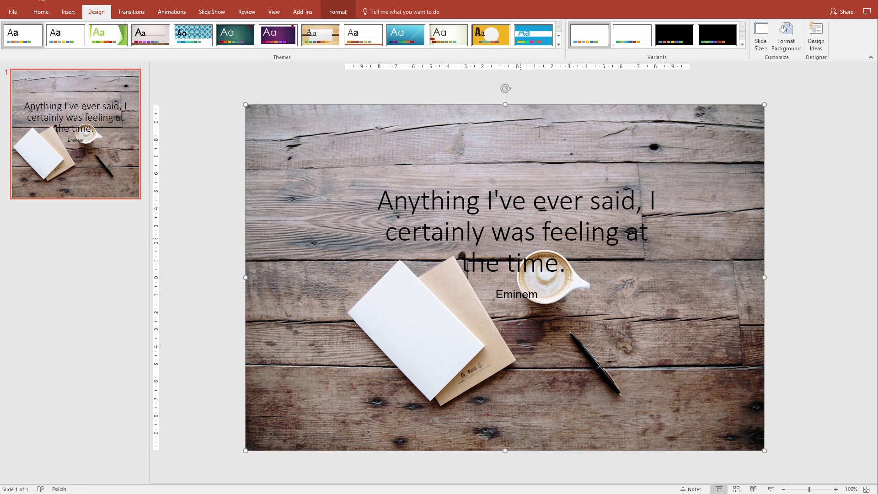
pyautogui.click(519, 288)
pyautogui.keyDown('shift'); pyautogui.click(519, 289); pyautogui.keyUp('shift')
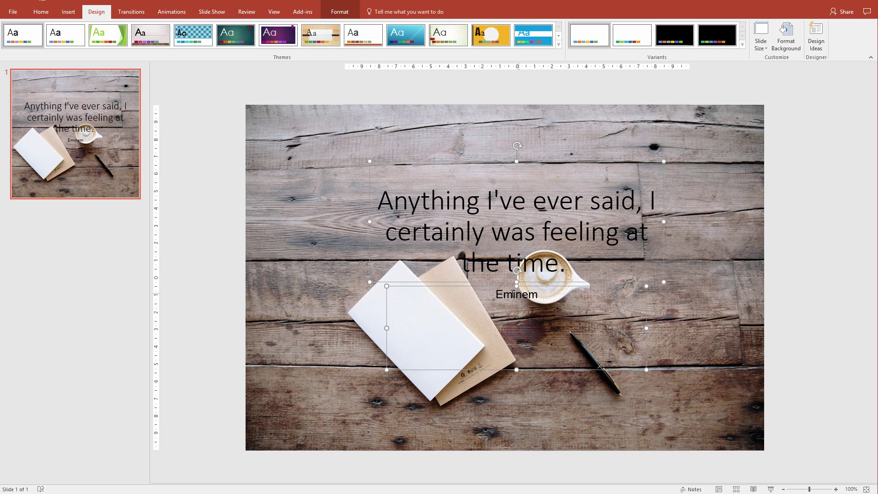
# Step: Make the quote and Eminem text white and bold, enlarging the Eminem line to 54 pt
pyautogui.click(52, 15)
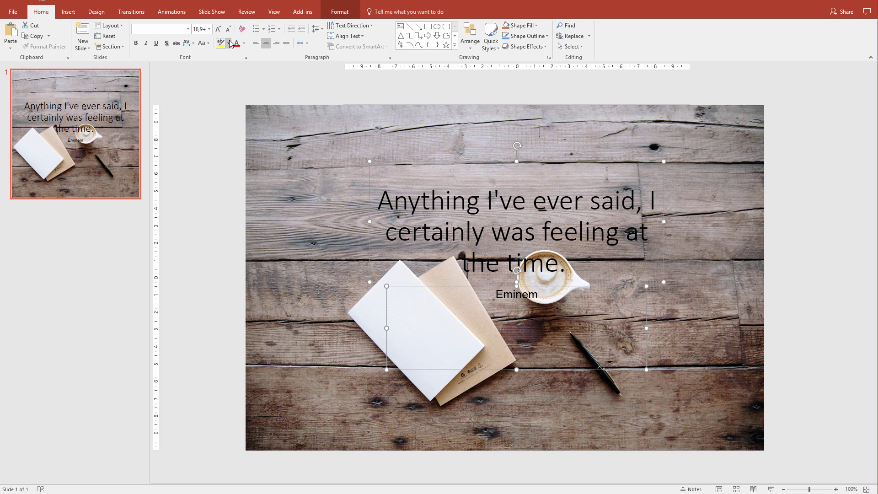
pyautogui.click(243, 43)
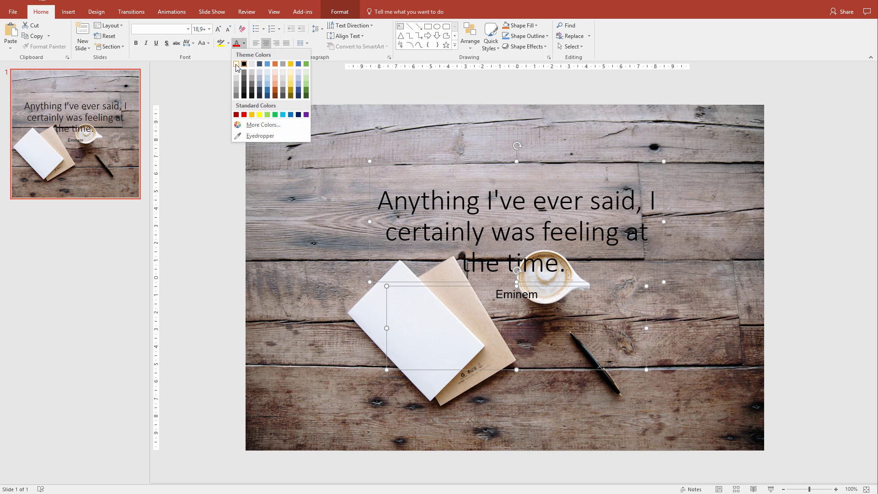
pyautogui.click(236, 64)
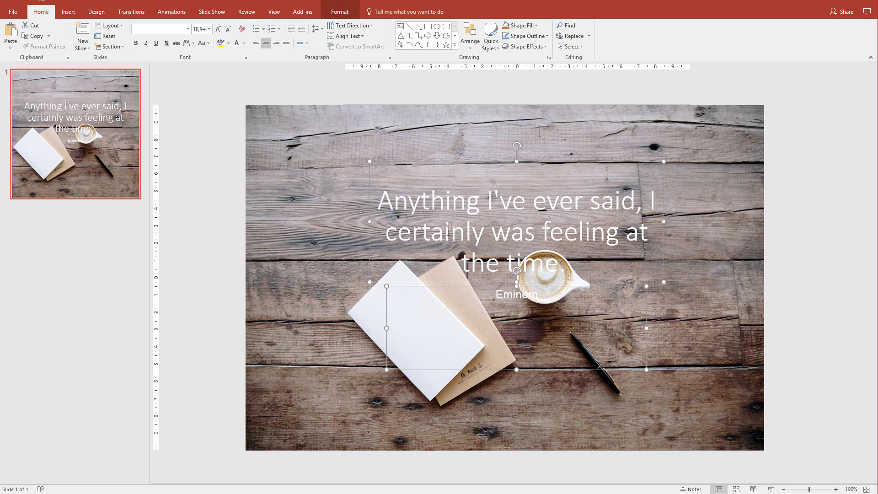
pyautogui.hotkey('ctrl', 'b')
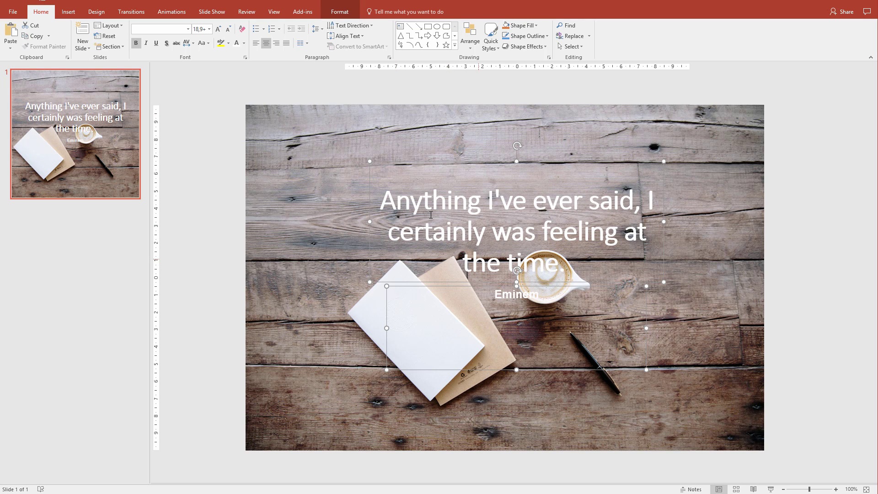
pyautogui.click(219, 29)
pyautogui.click(219, 29)
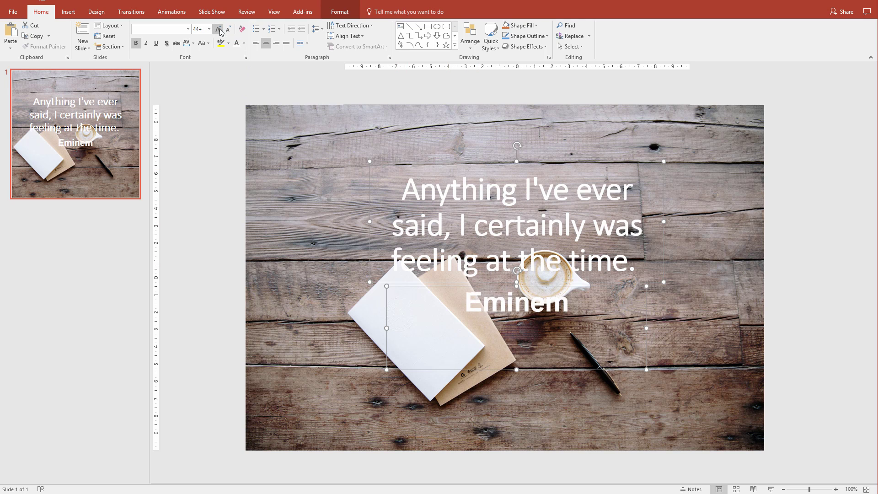
pyautogui.click(219, 29)
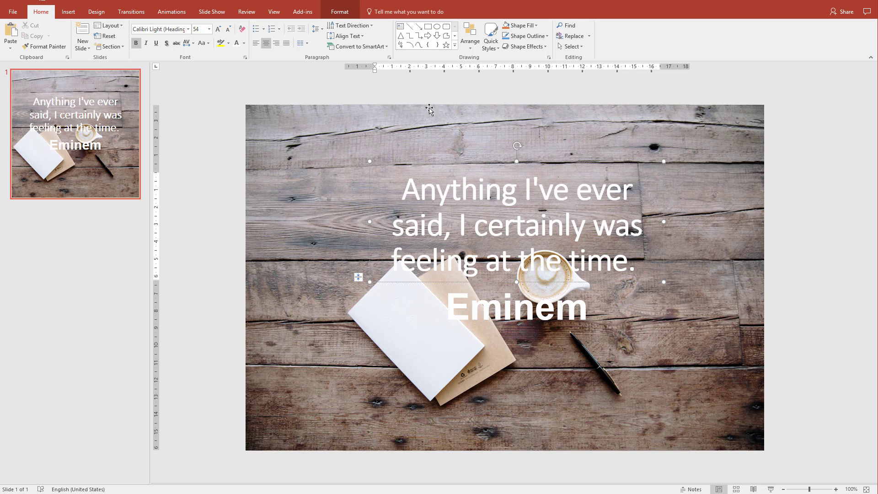
# Step: Crop the coffee photo's right and left sides so it becomes a 20 × 20 cm square
pyautogui.click(315, 134)
pyautogui.click(339, 13)
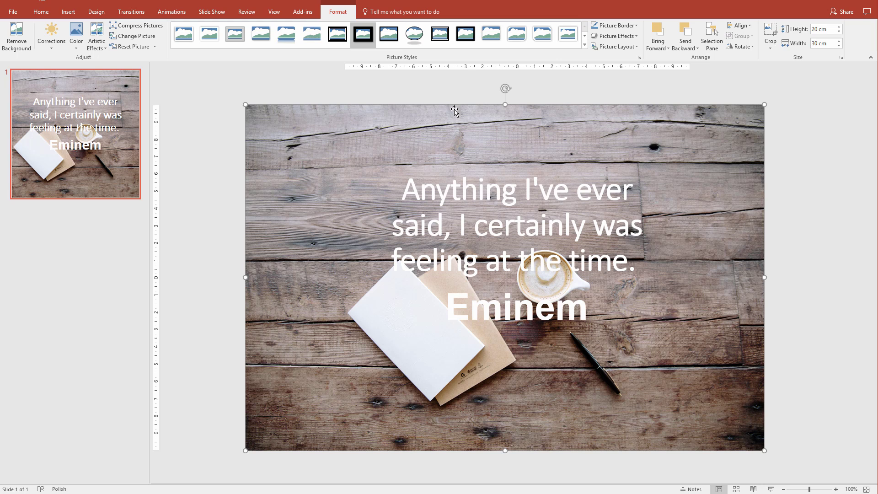
pyautogui.click(769, 34)
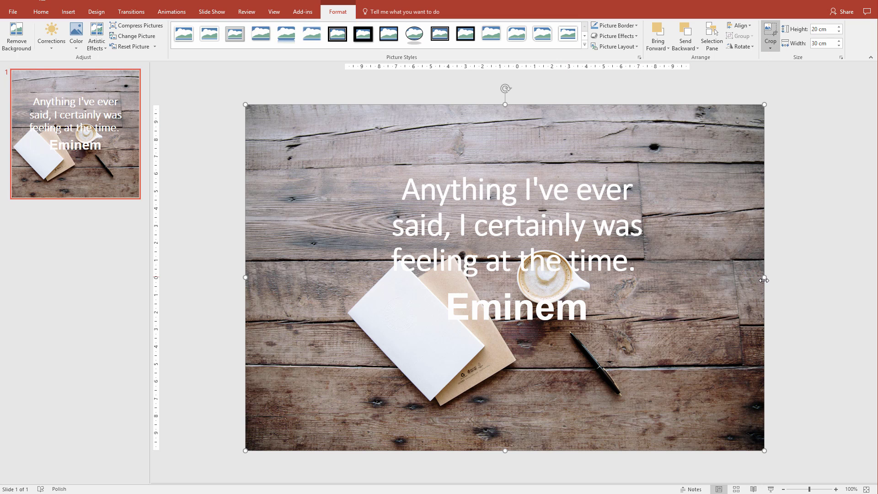
pyautogui.moveTo(764, 280); pyautogui.dragTo(690, 275)
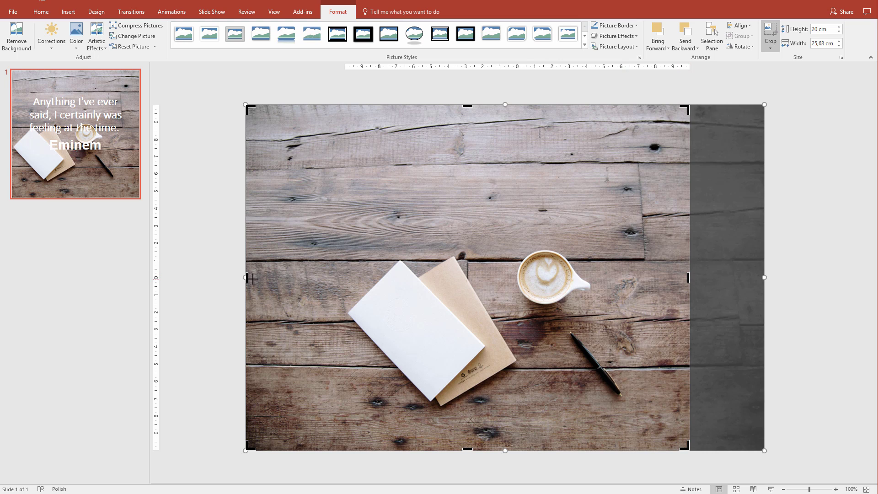
pyautogui.moveTo(252, 278); pyautogui.dragTo(343, 275)
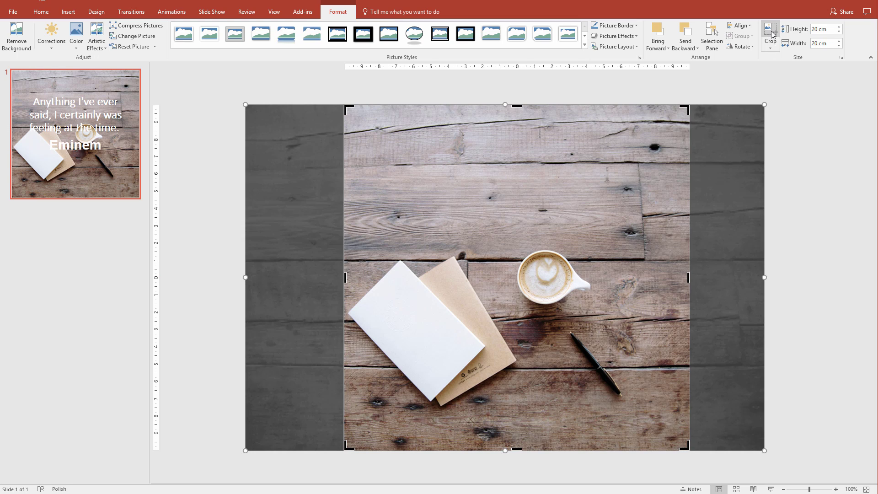
pyautogui.press('Escape')
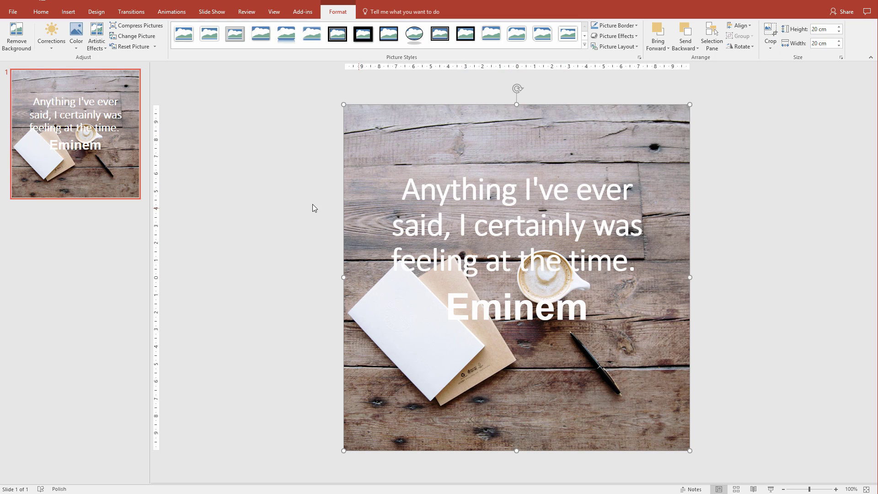
# Step: Select the background coffee photo and look at its recolour choices
pyautogui.click(301, 200)
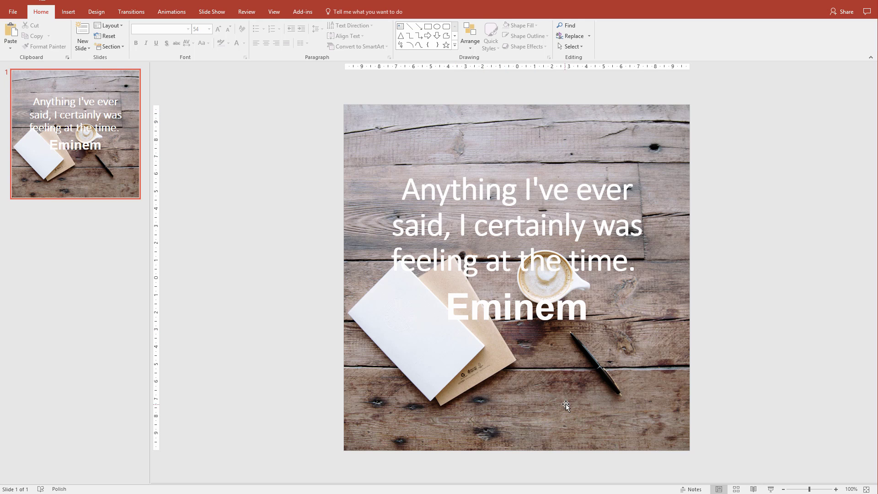
pyautogui.click(503, 419)
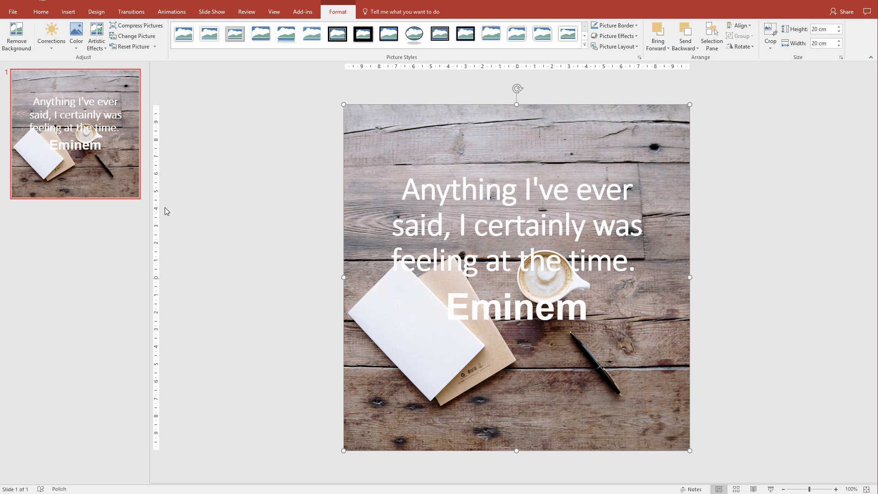
pyautogui.click(74, 47)
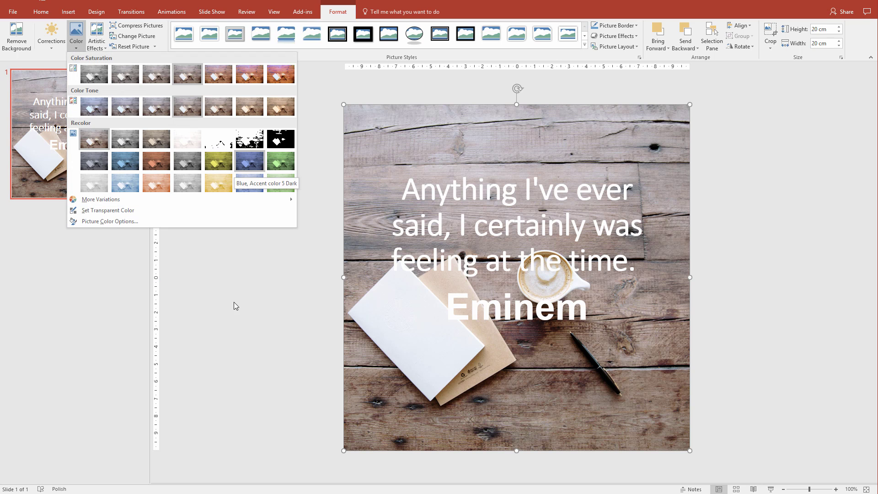
# Step: Draw a rectangle covering the whole square slide and send it behind the photo
pyautogui.click(69, 12)
pyautogui.click(155, 46)
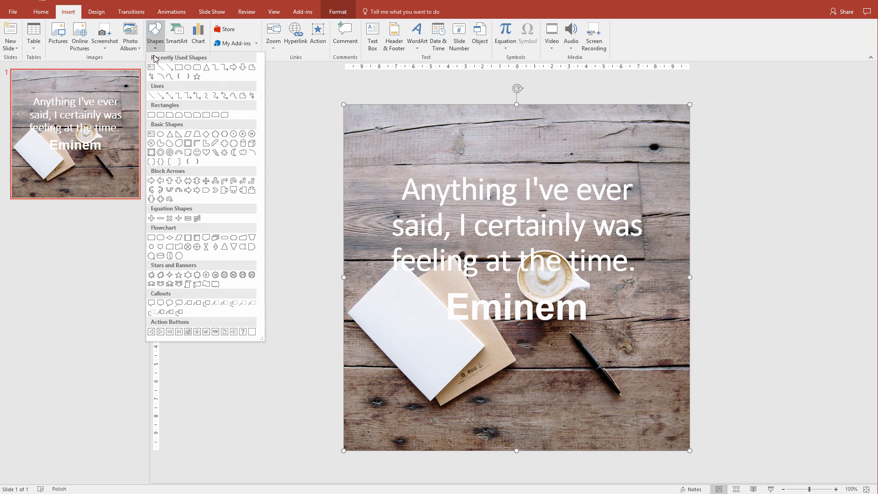
pyautogui.click(179, 69)
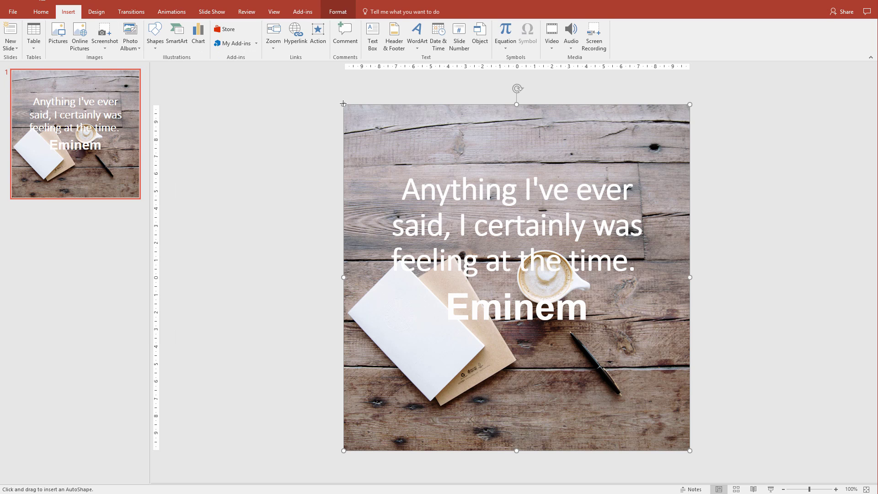
pyautogui.moveTo(343, 103); pyautogui.dragTo(689, 450)
pyautogui.rightClick(496, 249)
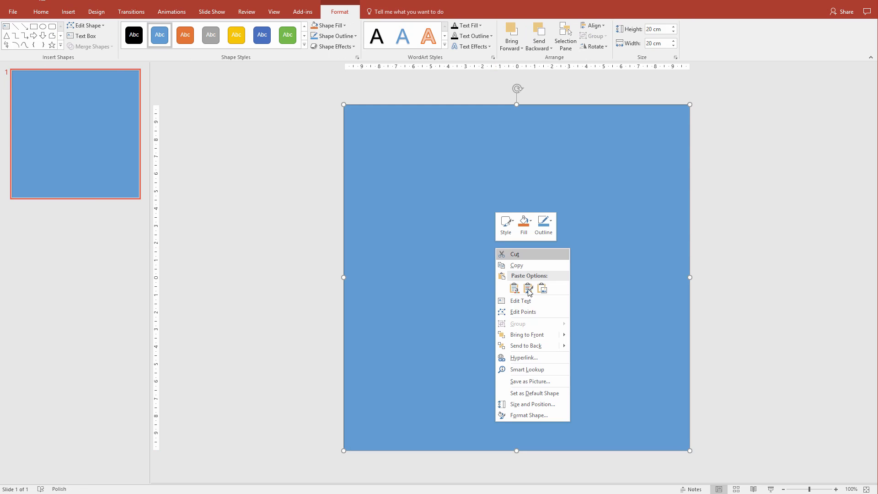
pyautogui.click(538, 350)
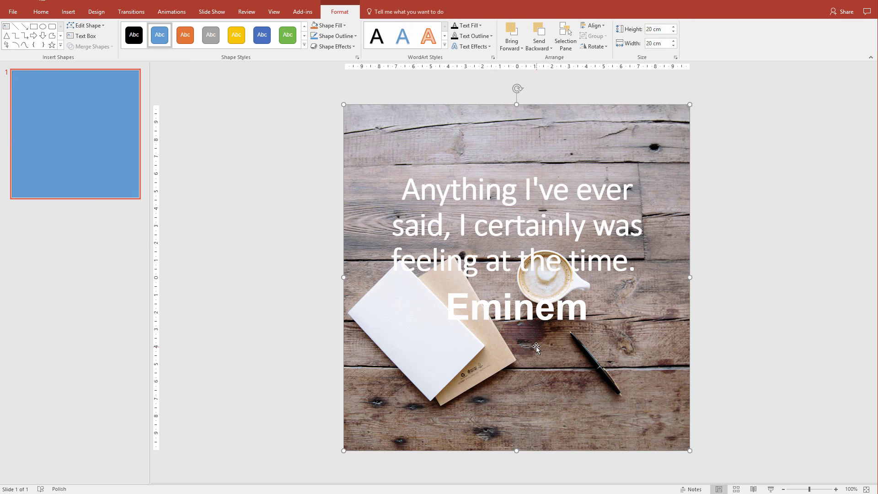
# Step: Bring the rectangle in front of the photo and give it a black fill at 48% transparency
pyautogui.click(511, 30)
pyautogui.rightClick(610, 342)
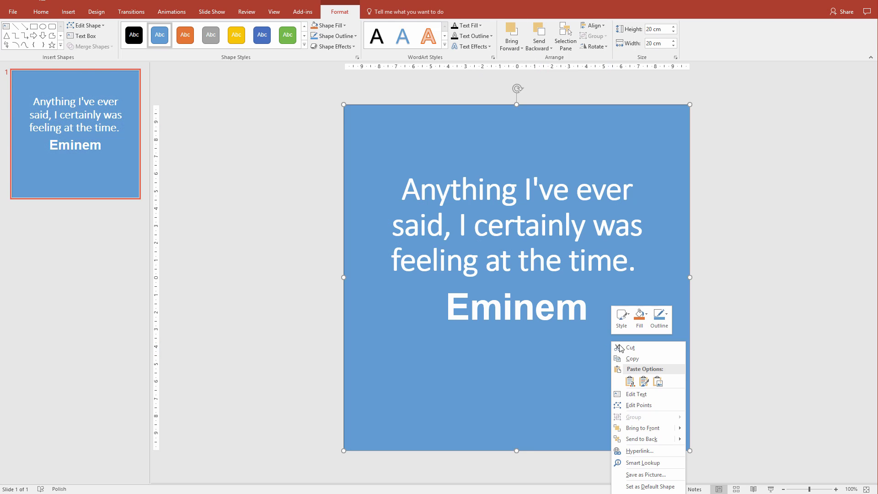
pyautogui.click(645, 491)
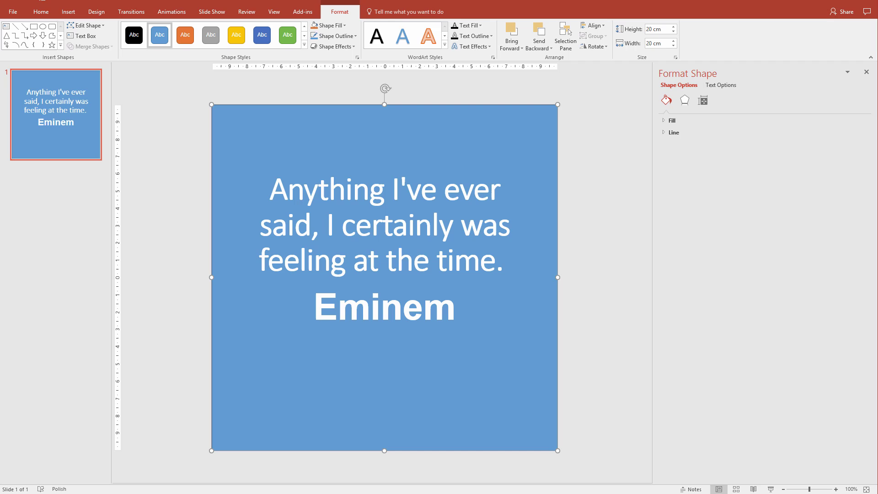
pyautogui.click(666, 121)
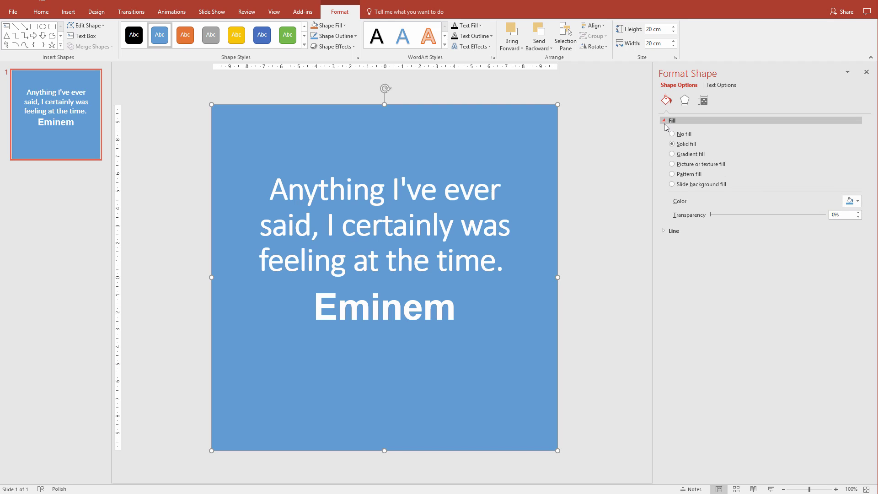
pyautogui.moveTo(712, 214); pyautogui.dragTo(764, 215)
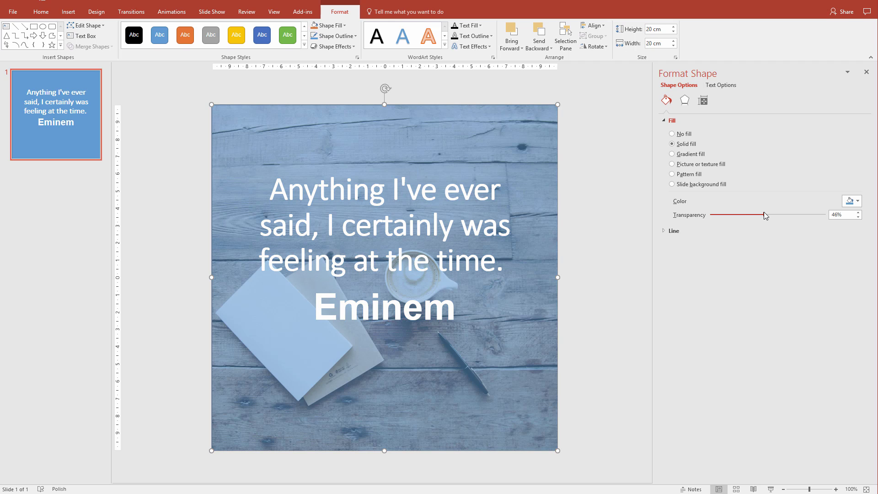
pyautogui.click(857, 201)
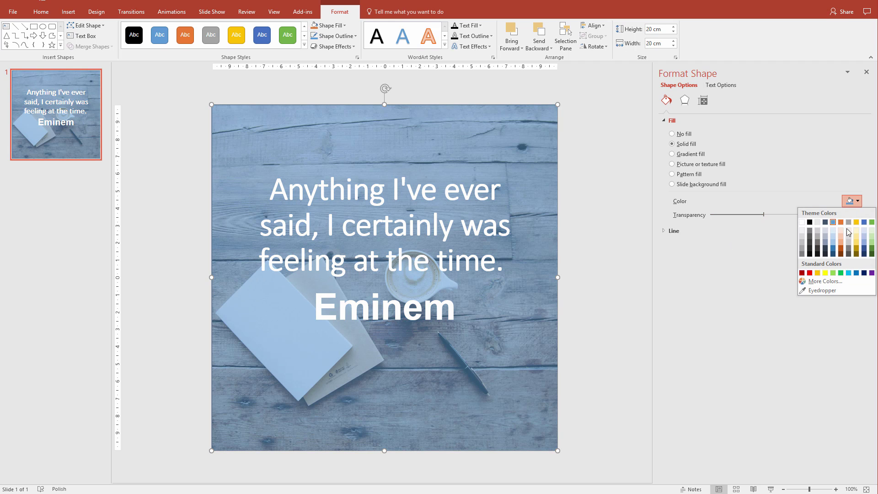
pyautogui.click(809, 222)
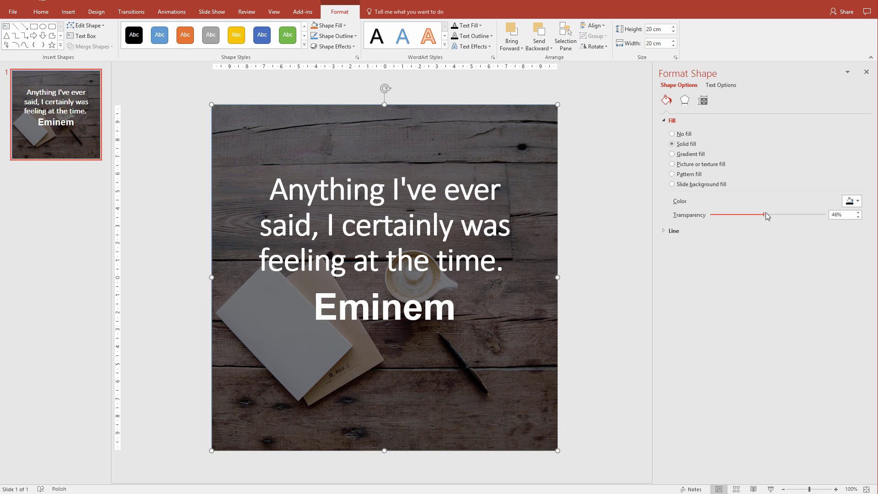
pyautogui.moveTo(763, 213); pyautogui.dragTo(753, 219)
# Step: Select the quote and Eminem text boxes together and move them lower on the slide
pyautogui.click(362, 260)
pyautogui.keyDown('shift'); pyautogui.click(392, 364); pyautogui.keyUp('shift')
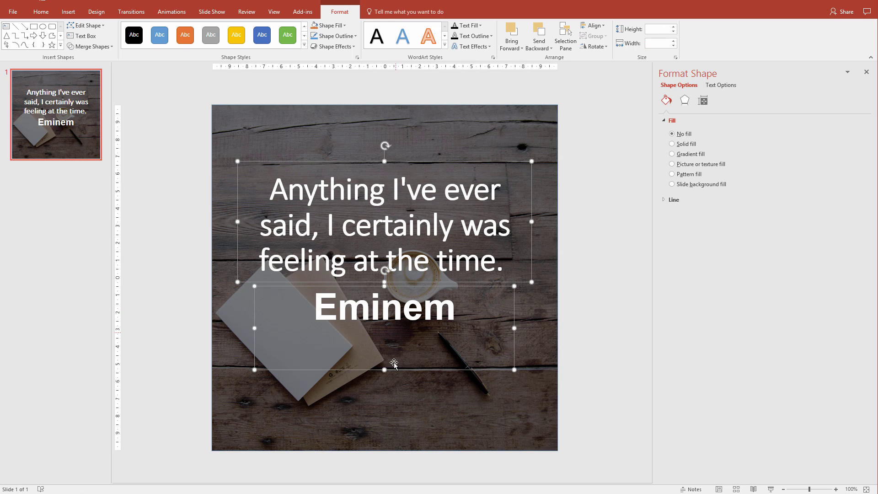
pyautogui.moveTo(397, 369); pyautogui.dragTo(397, 392)
# Step: Shrink the Eminem attribution text four font-size steps, down to 28 pt
pyautogui.click(401, 314)
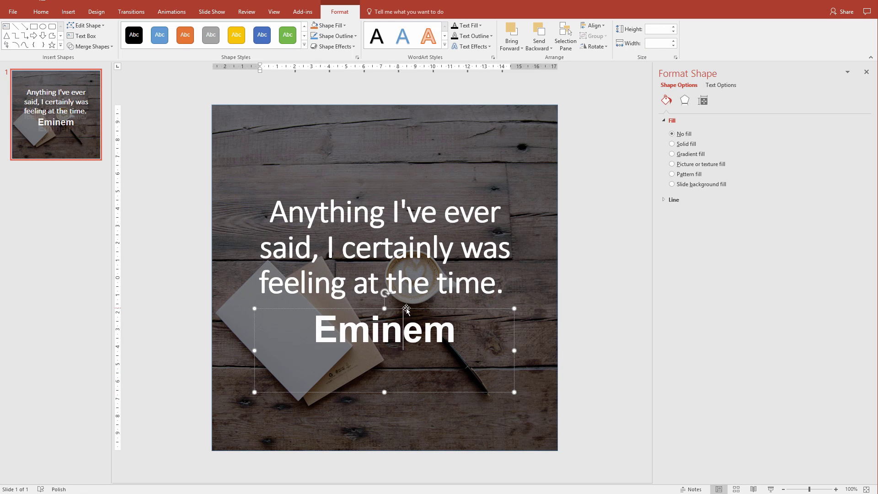
pyautogui.click(42, 13)
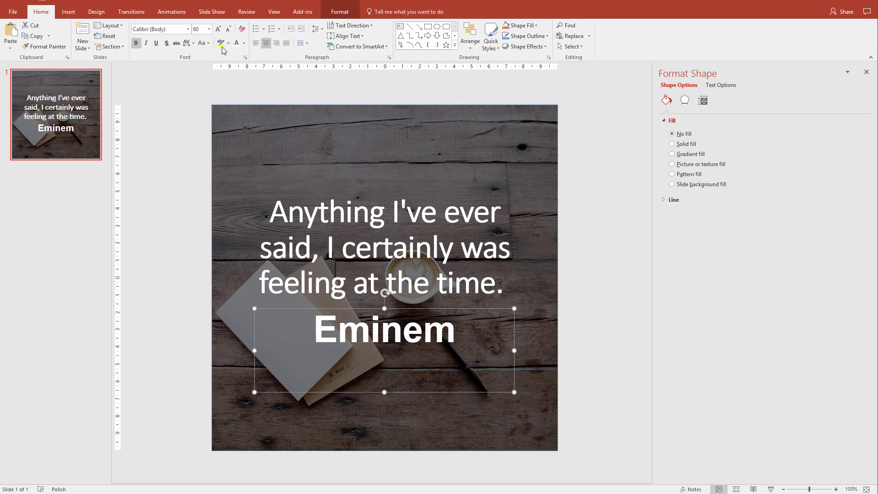
pyautogui.click(228, 30)
pyautogui.click(229, 31)
pyautogui.click(229, 30)
pyautogui.click(229, 30)
pyautogui.click(229, 30)
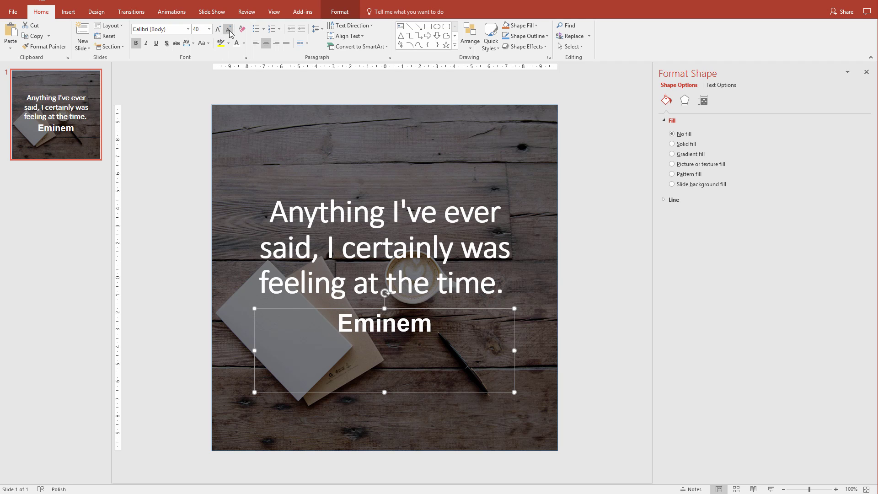
pyautogui.click(228, 30)
pyautogui.click(229, 30)
# Step: Reposition and resize the Eminem box so it sits right under the quote
pyautogui.moveTo(418, 315); pyautogui.dragTo(399, 320)
pyautogui.click(403, 320)
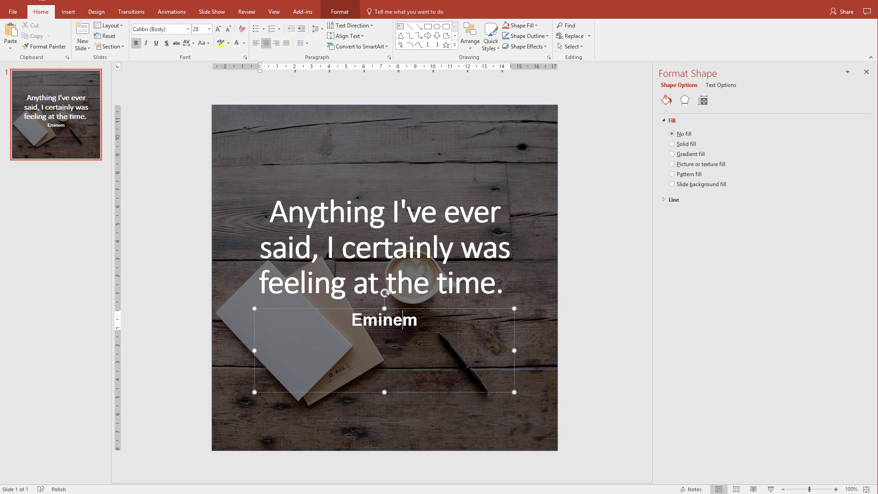
pyautogui.moveTo(255, 392); pyautogui.dragTo(418, 338)
# Step: Edit the attribution to read '~ Eminem' and finish editing the text
pyautogui.click(431, 320)
pyautogui.click(434, 320)
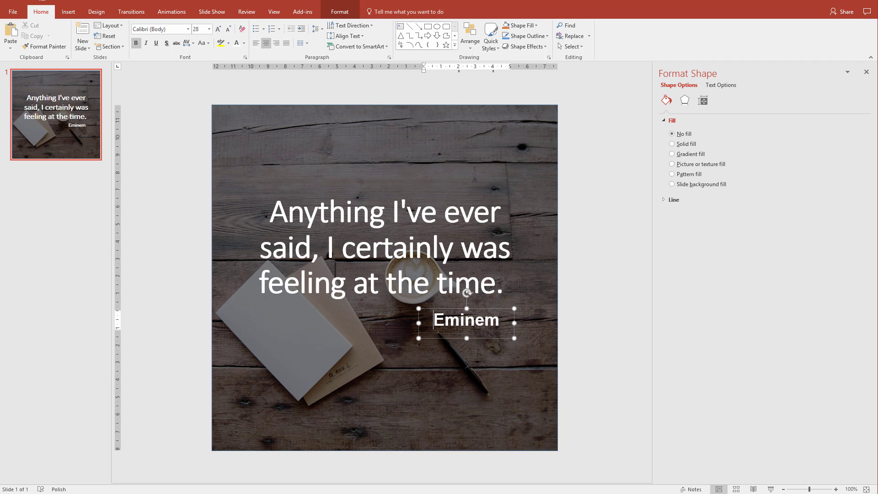
pyautogui.write('~~')
pyautogui.press('BackSpace')
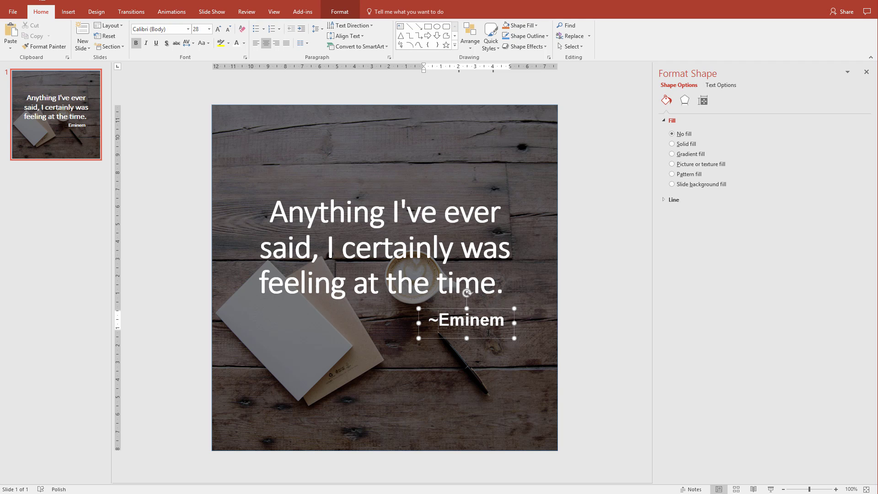
pyautogui.press('Escape')
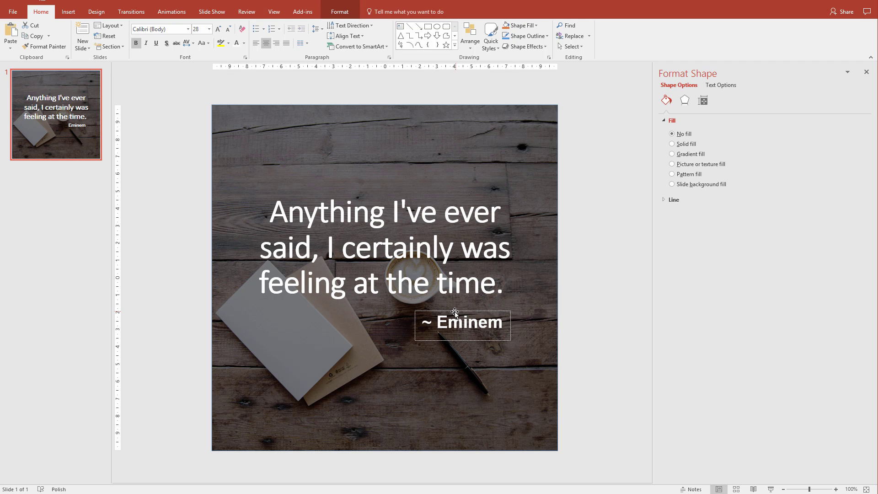
pyautogui.click(615, 357)
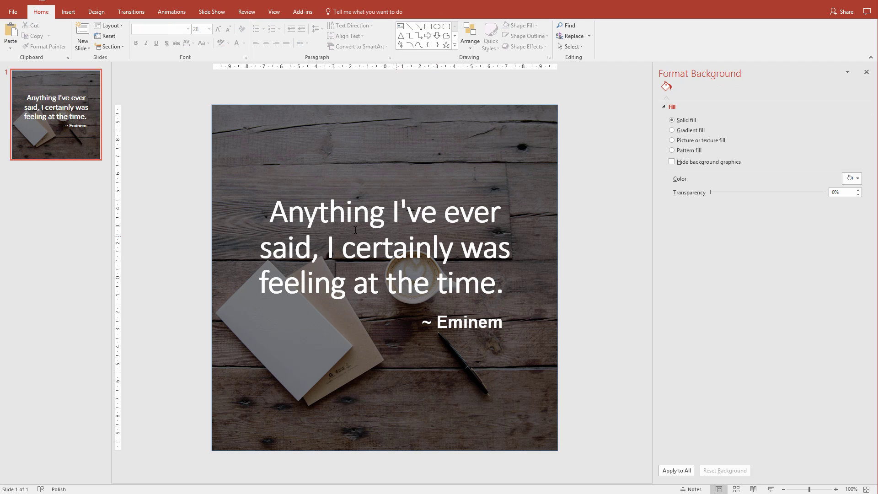
# Step: Draw a straight horizontal line across the slide above the quote
pyautogui.click(68, 12)
pyautogui.click(152, 50)
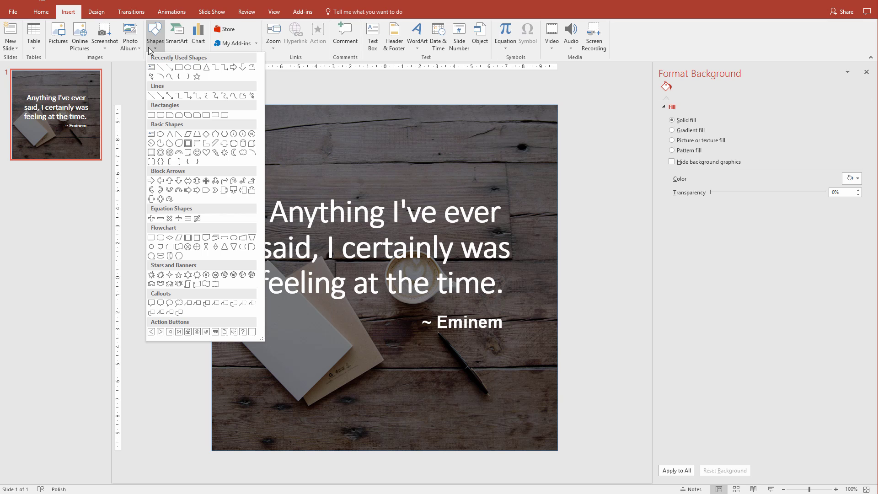
pyautogui.click(167, 77)
pyautogui.moveTo(278, 151); pyautogui.dragTo(502, 175)
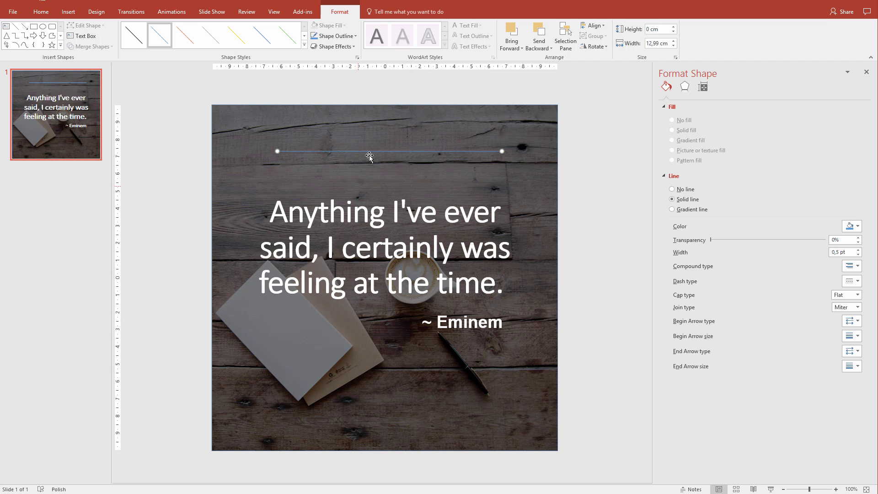
# Step: Make the line's outline white with a 6 pt weight
pyautogui.click(344, 36)
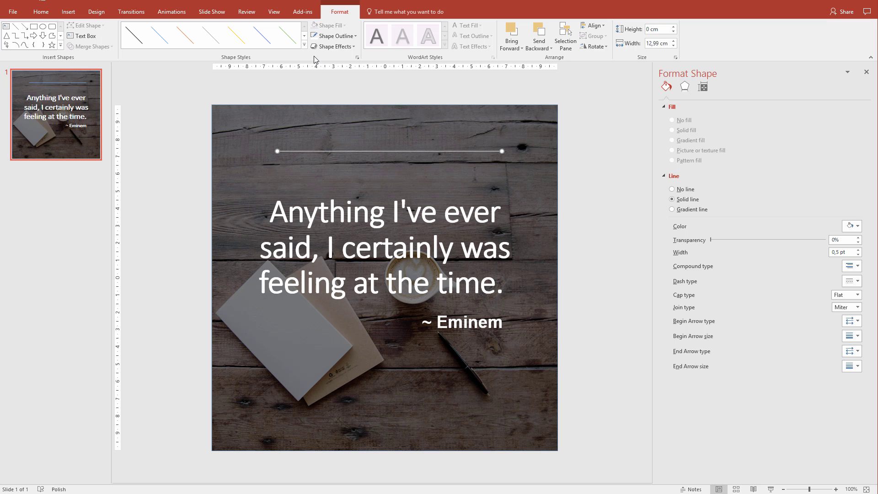
pyautogui.click(336, 36)
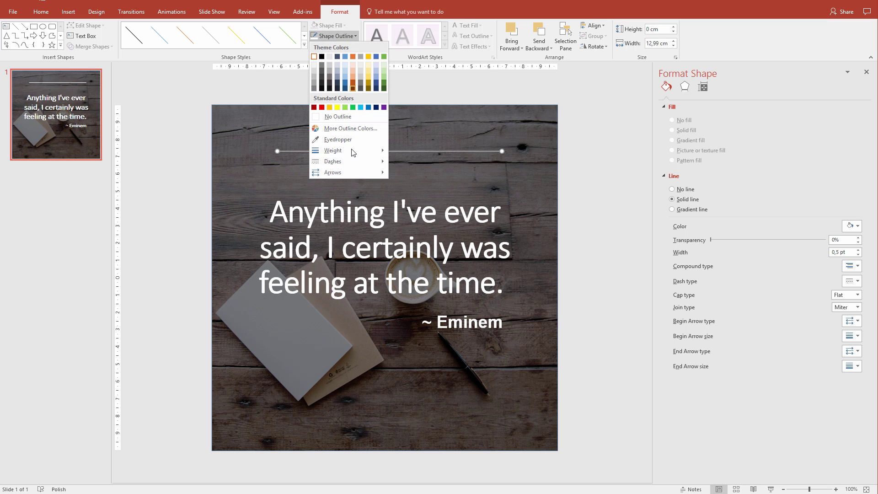
pyautogui.moveTo(350, 150)
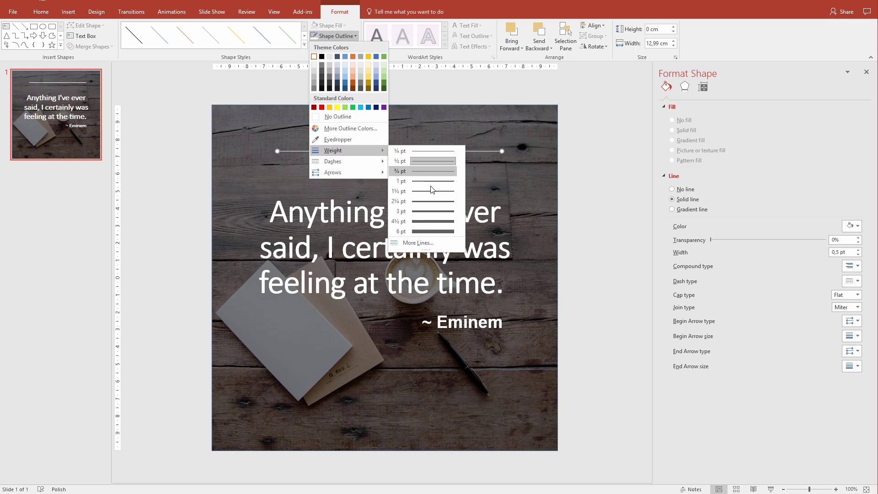
pyautogui.click(430, 235)
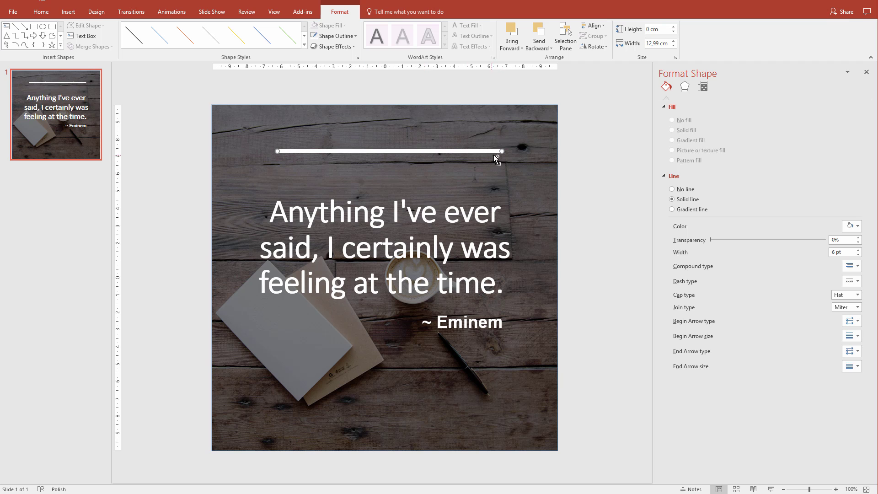
# Step: Lengthen the white line to the right, to 14.72 cm
pyautogui.scroll(2, 493, 154)
pyautogui.scroll(2, 550, 141)
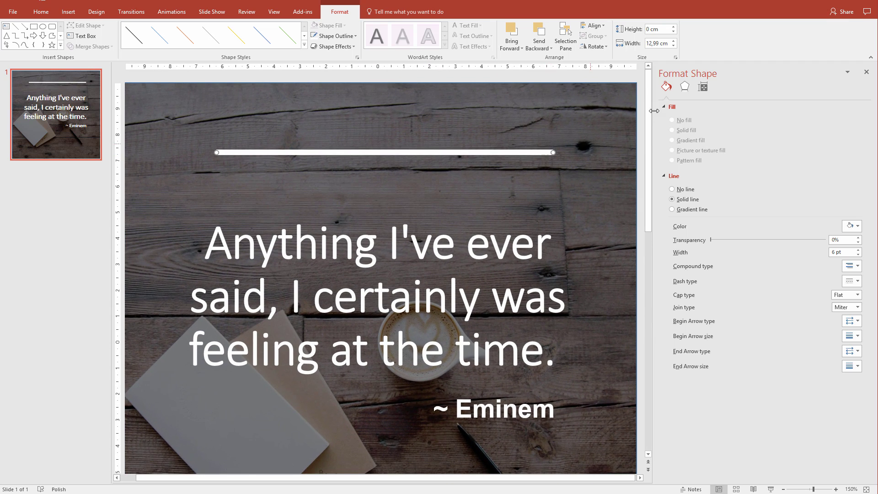
pyautogui.moveTo(554, 153)
pyautogui.mouseDown()
pyautogui.moveTo(598, 152)
pyautogui.moveTo(556, 152)
pyautogui.mouseUp()
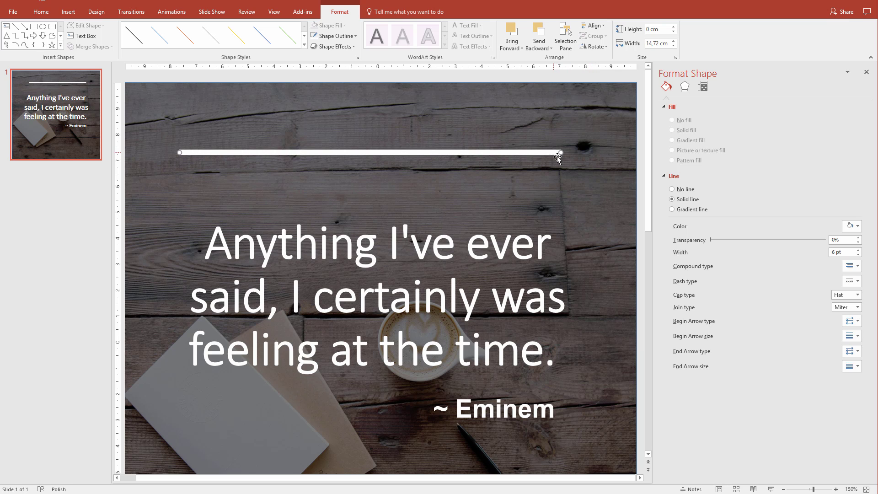
# Step: Duplicate the line with Ctrl+D and move the copy below the quote and attribution
pyautogui.hotkey('ctrl', 'd')
pyautogui.scroll(-2, 464, 219)
pyautogui.scroll(-1, 439, 157)
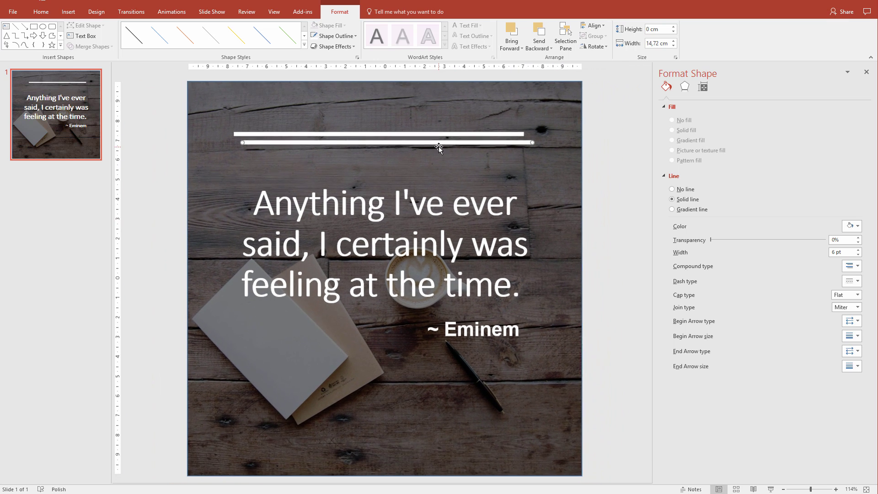
pyautogui.moveTo(438, 146); pyautogui.dragTo(437, 384)
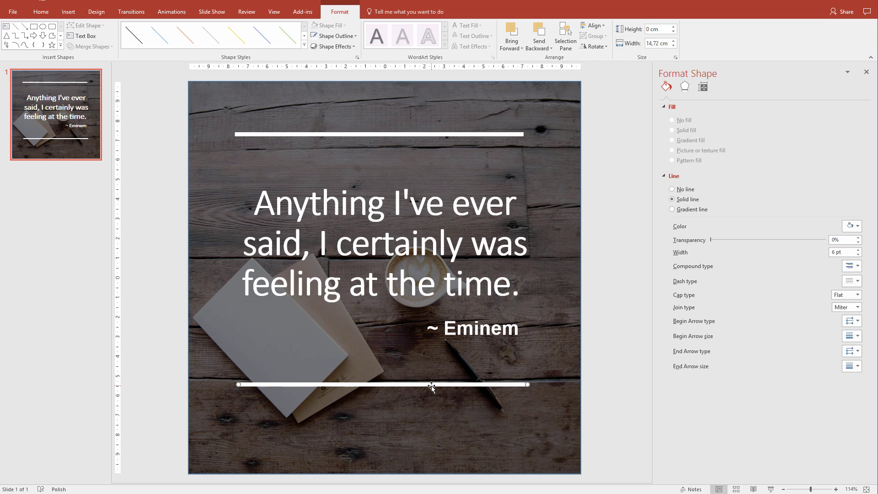
# Step: Format the bottom line with Round Dot dash type and Round cap type
pyautogui.rightClick(431, 385)
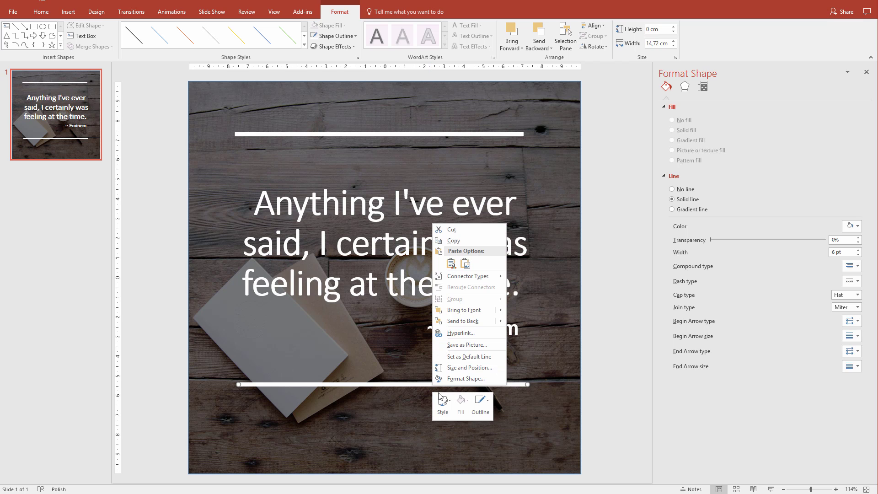
pyautogui.click(459, 383)
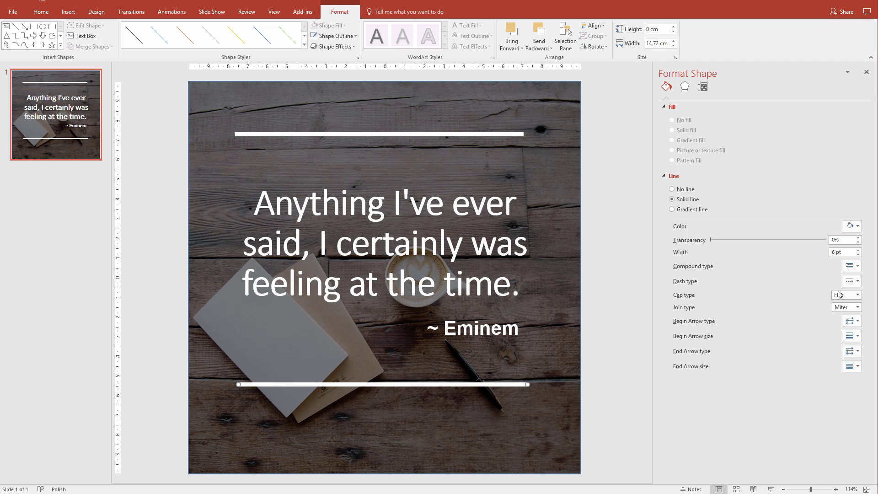
pyautogui.click(852, 281)
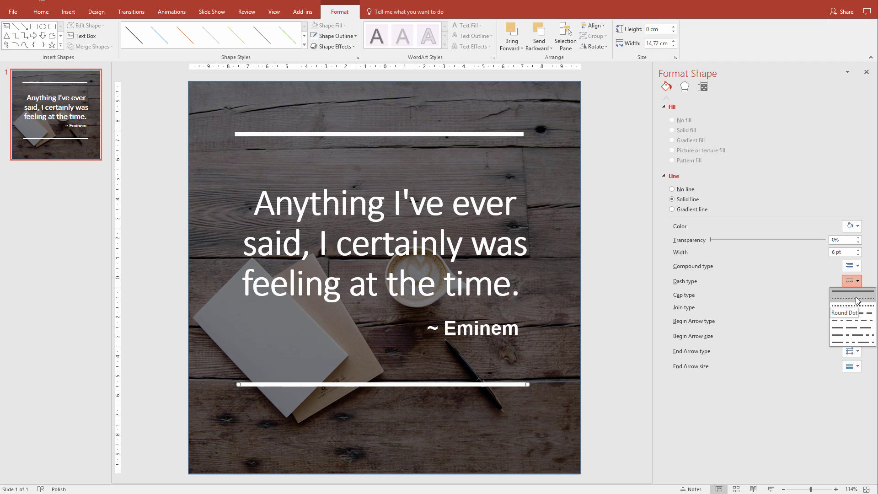
pyautogui.click(855, 298)
pyautogui.click(853, 282)
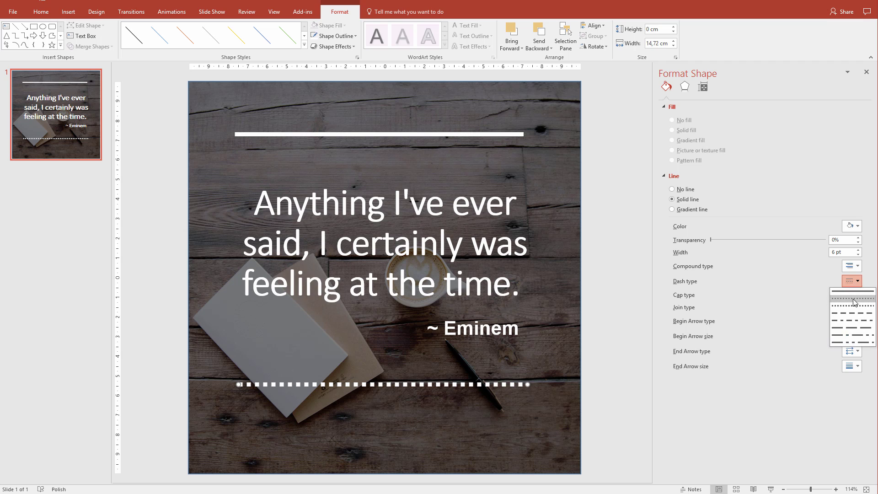
pyautogui.click(849, 320)
pyautogui.click(857, 296)
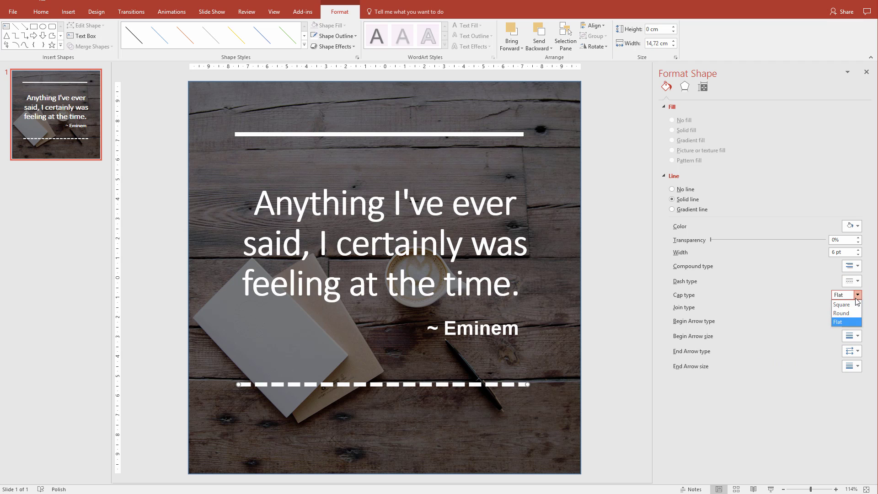
pyautogui.click(849, 303)
pyautogui.click(857, 294)
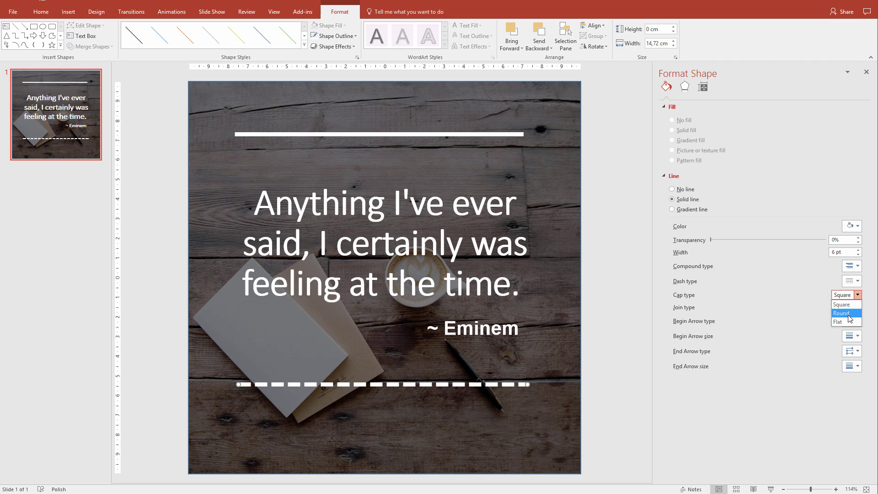
pyautogui.click(849, 313)
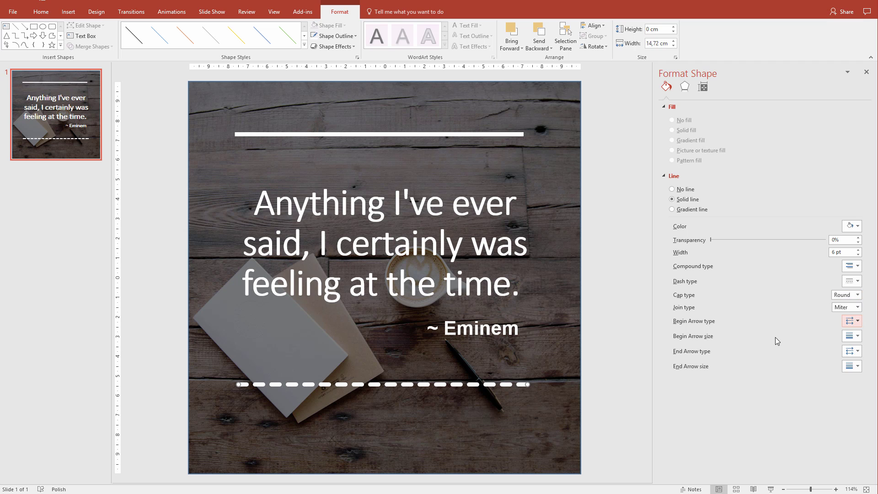
pyautogui.click(853, 281)
pyautogui.click(849, 299)
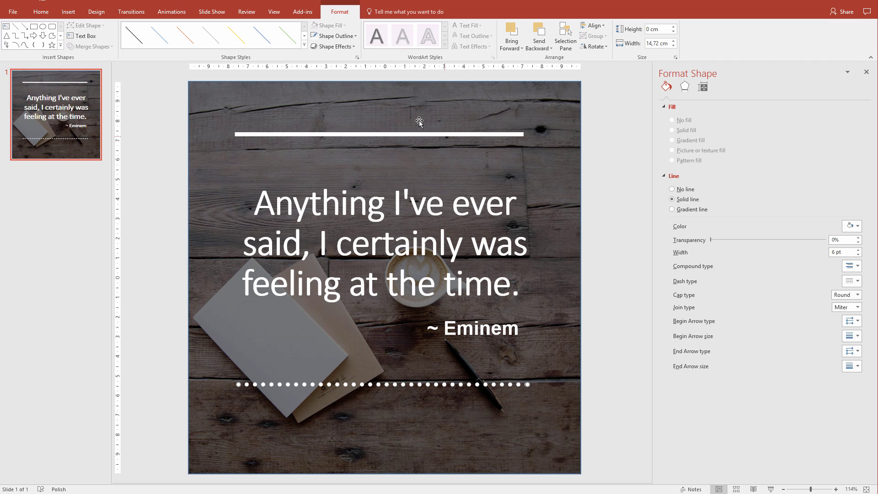
# Step: Delete the solid top line and put a duplicate of the dotted line at the top
pyautogui.click(421, 136)
pyautogui.press('Delete')
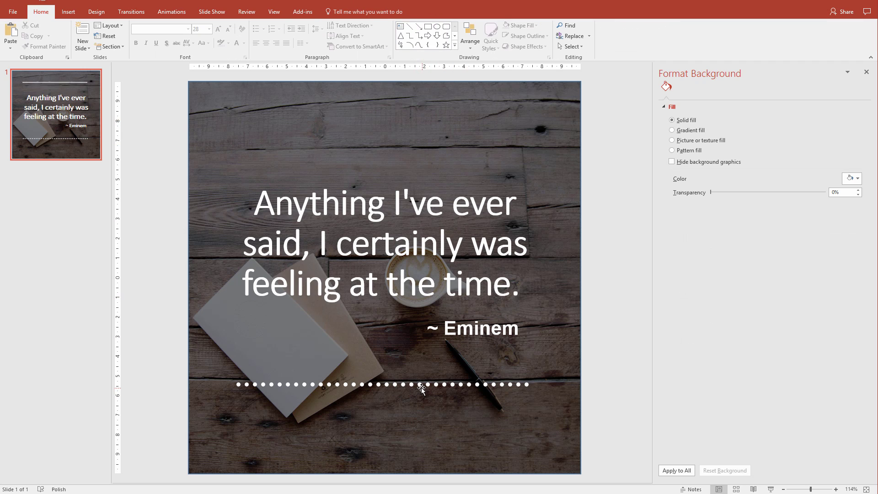
pyautogui.click(421, 385)
pyautogui.hotkey('ctrl', 'd')
pyautogui.moveTo(436, 392); pyautogui.dragTo(431, 150)
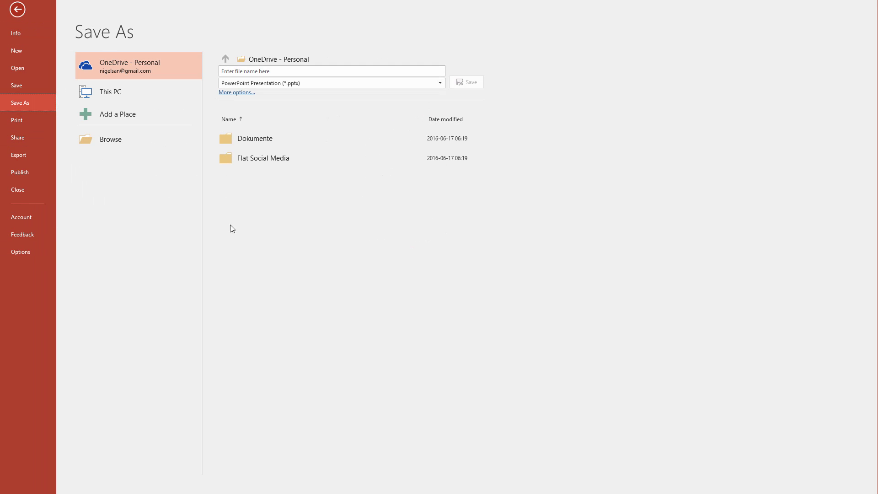
# Step: Open the Save As dialog targeting the Desktop and expand the Save as type list
pyautogui.click(111, 138)
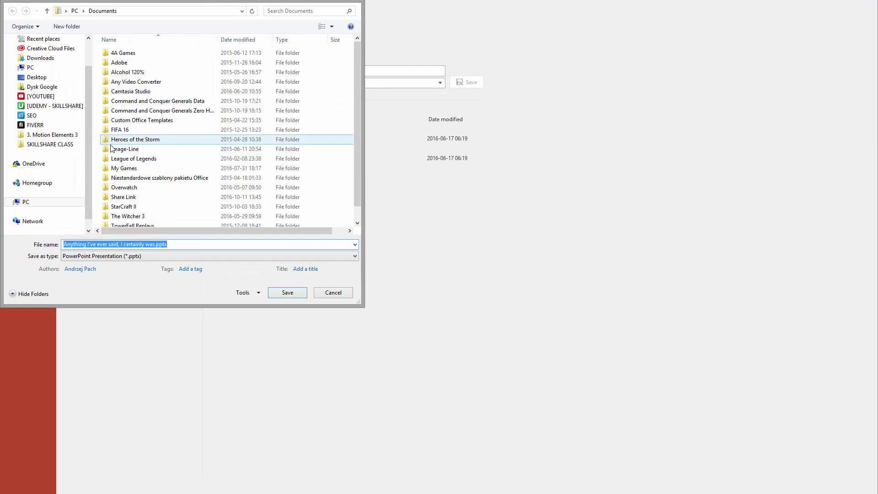
pyautogui.click(36, 77)
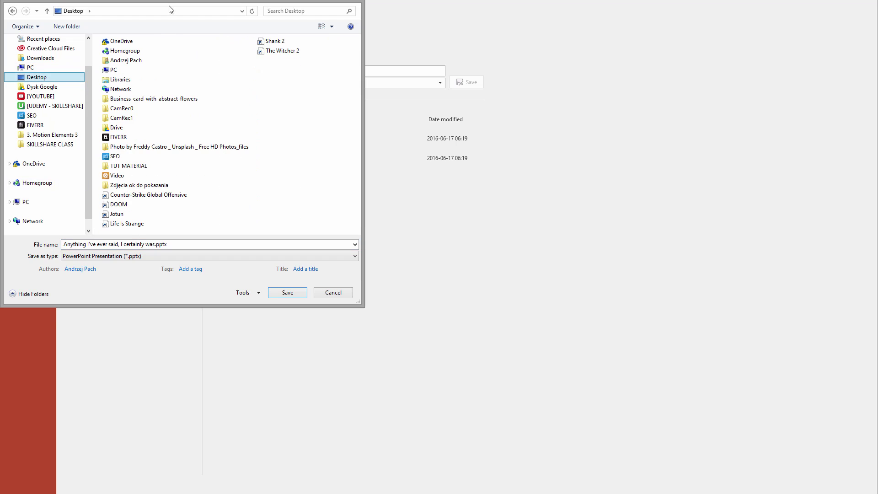
pyautogui.moveTo(177, 8); pyautogui.dragTo(195, 26)
pyautogui.click(161, 275)
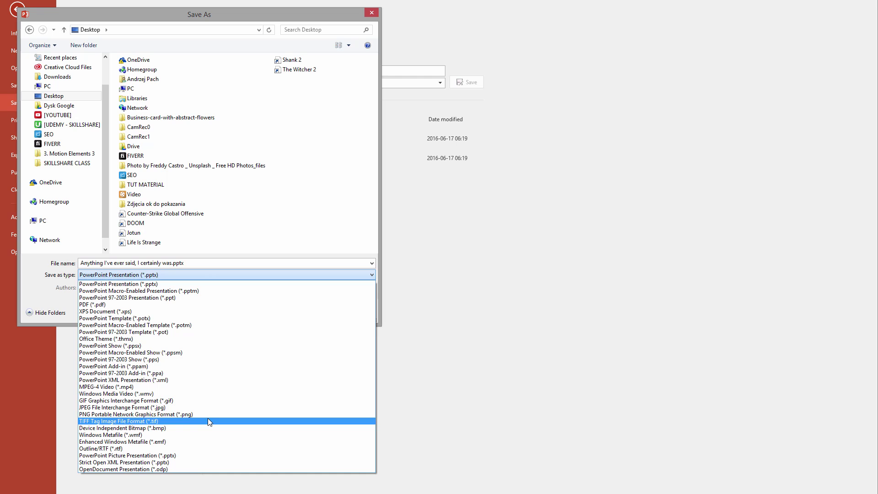
# Step: Cancel the save and return to the framed quote slide with nothing selected
pyautogui.click(447, 320)
pyautogui.click(350, 310)
pyautogui.click(17, 9)
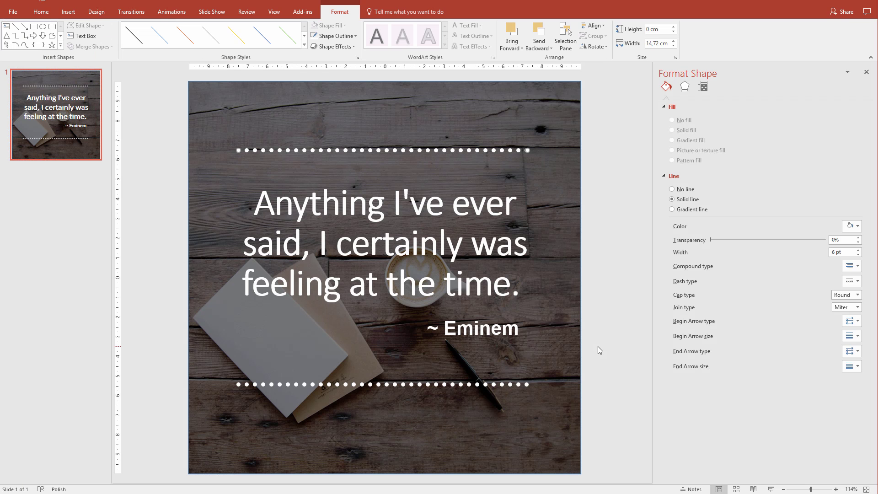
pyautogui.click(606, 312)
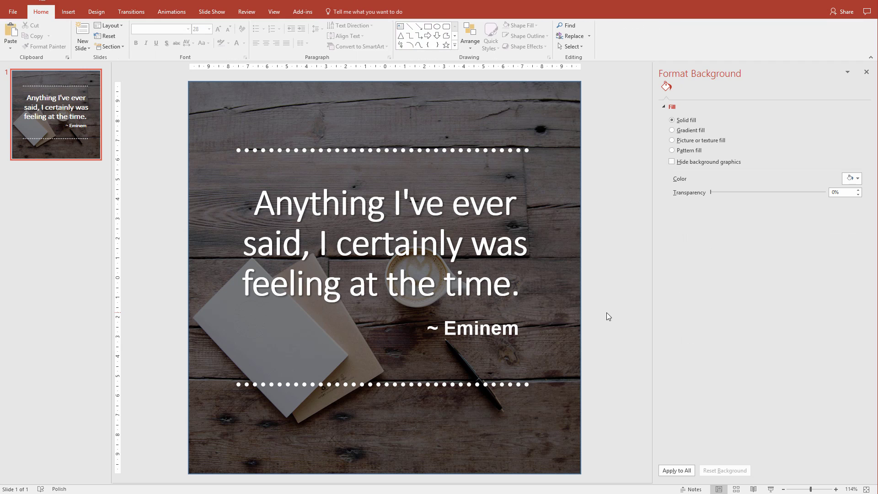